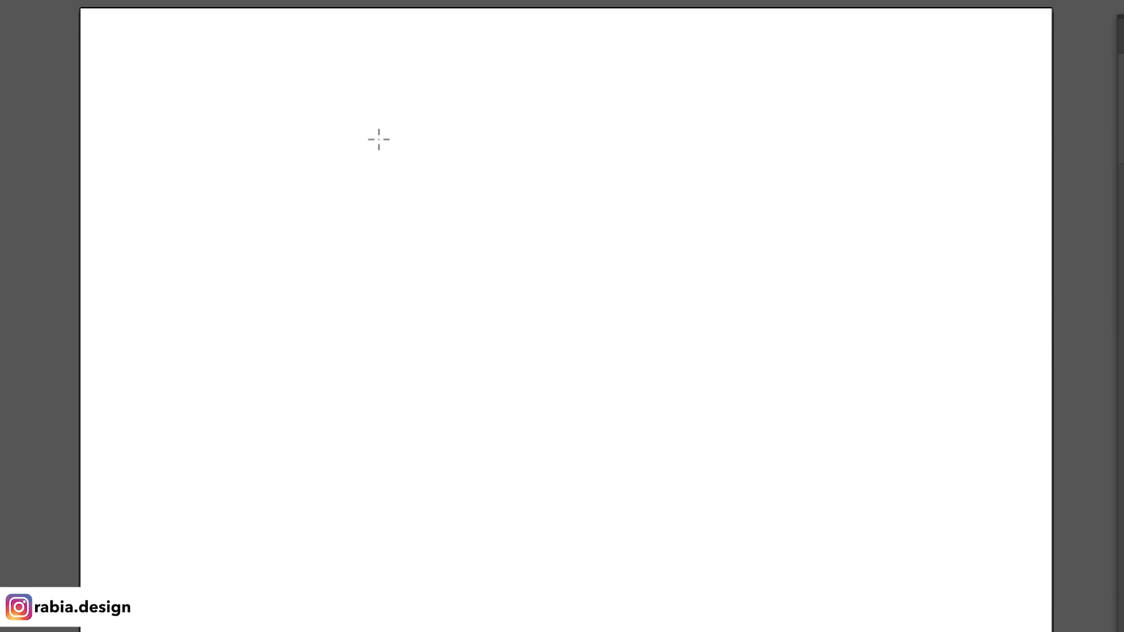
Draw a large circle centred on the artboard and give it a green stroke with no fill.
drag(379, 139, 755, 479)
key(space)
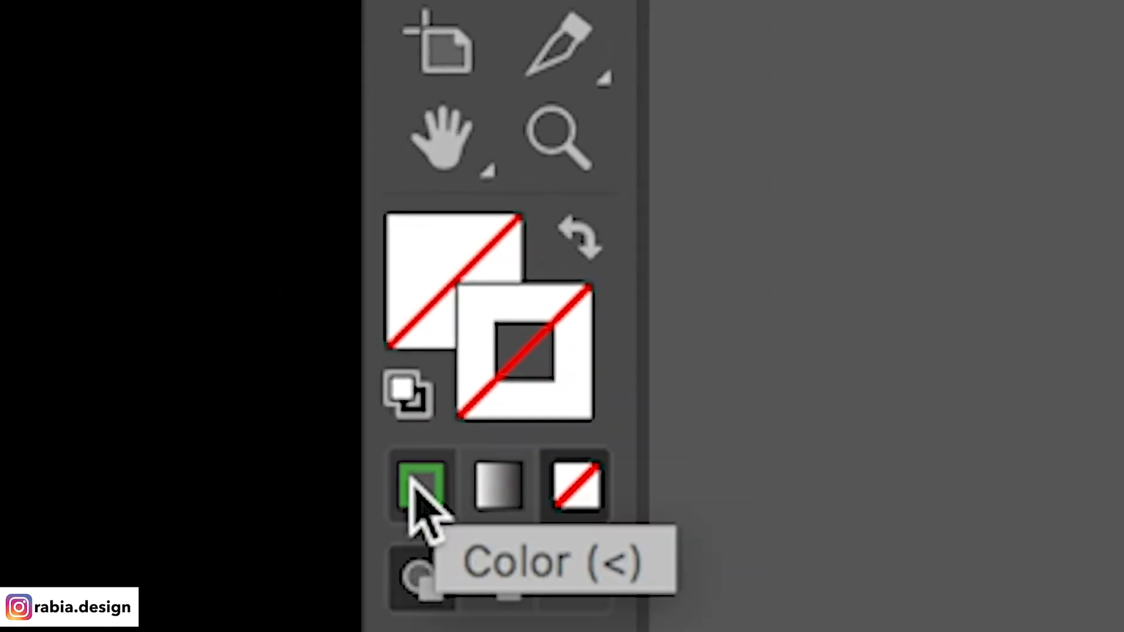
click(412, 487)
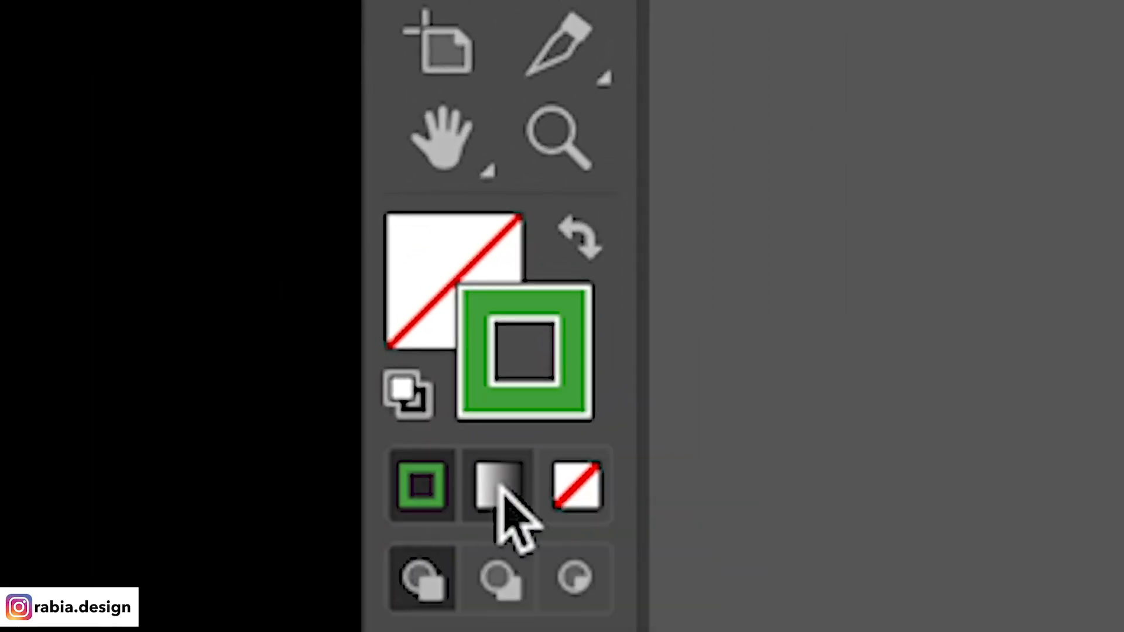
click(433, 258)
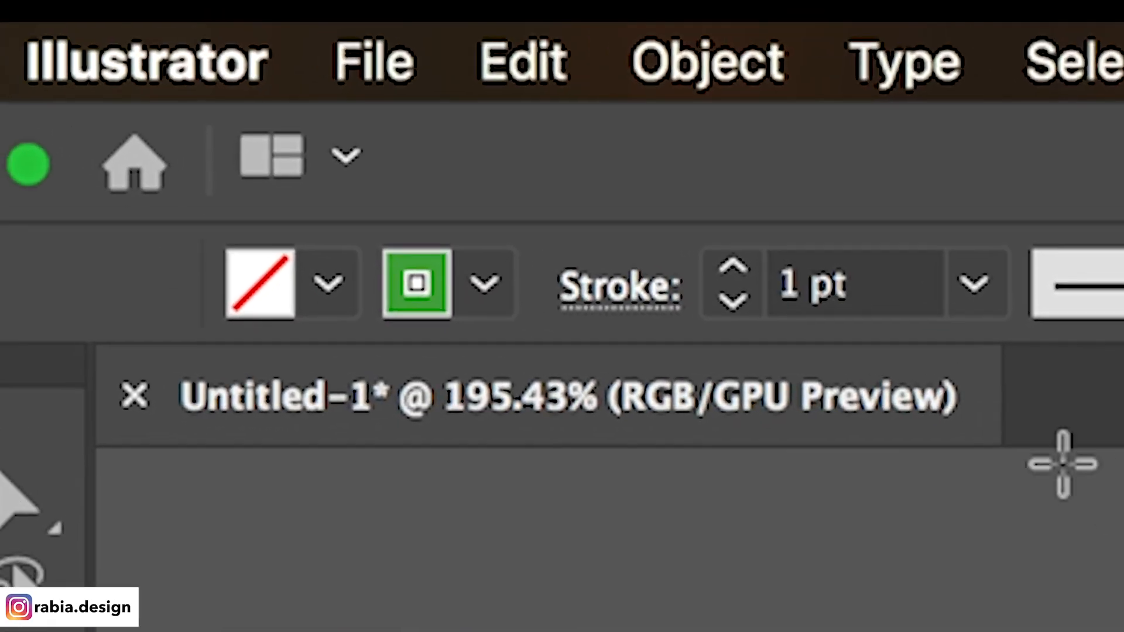
Increase the circle's stroke weight to 24 pt to form a thick donut ring.
click(735, 266)
click(735, 267)
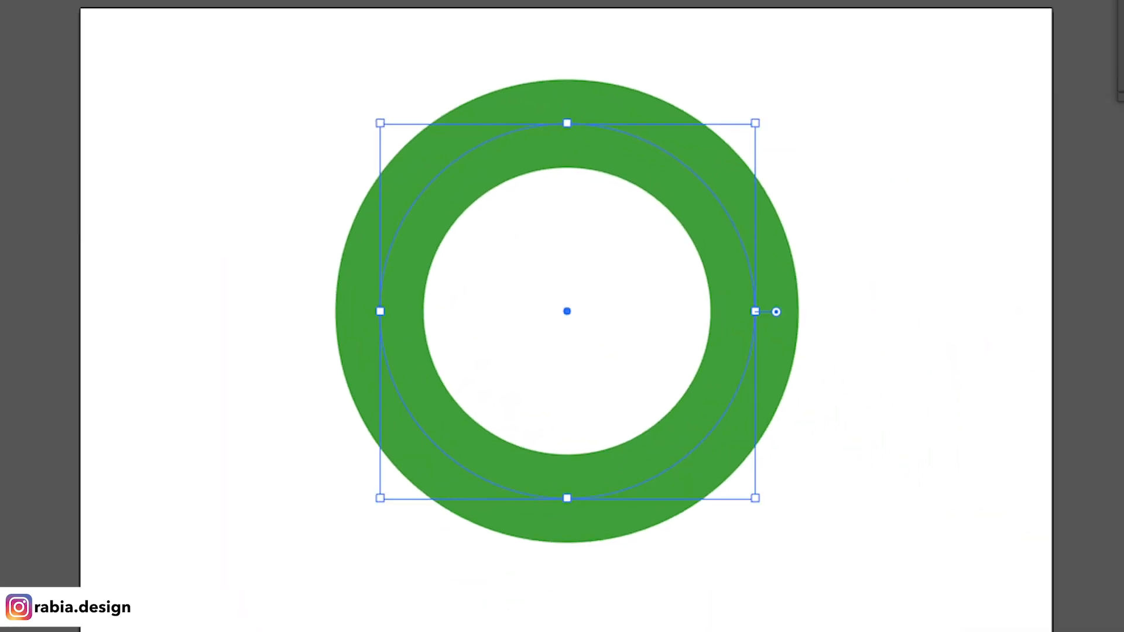
key(Up)
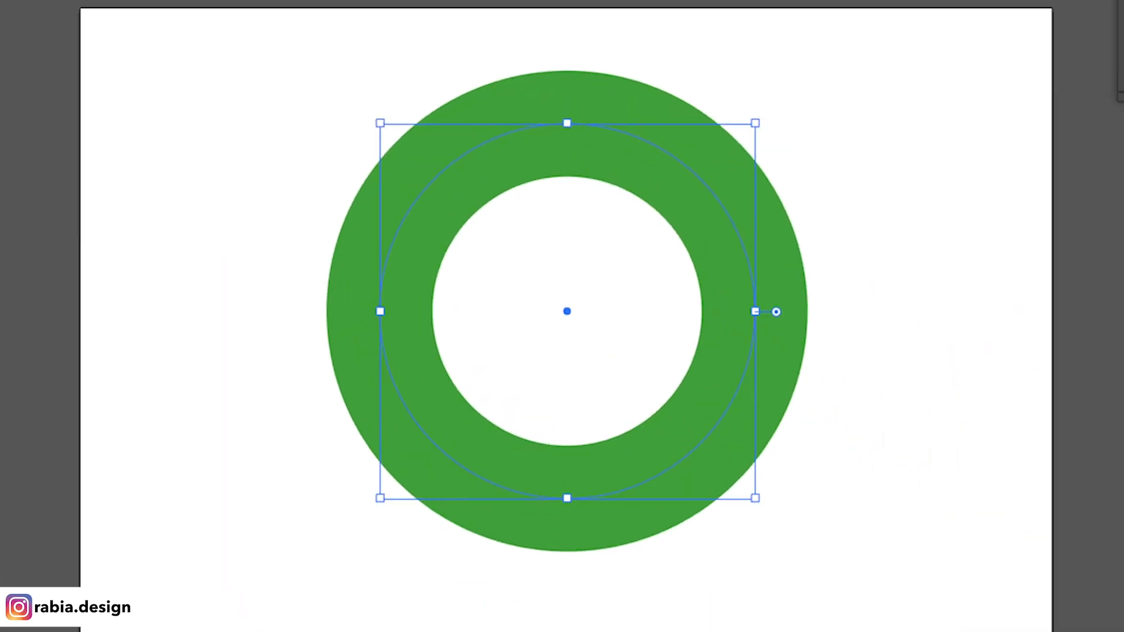
click(239, 192)
Cut the ring path with the Scissors tool at its top anchor and at two points along its lower-left arc.
drag(239, 167, 695, 535)
click(265, 201)
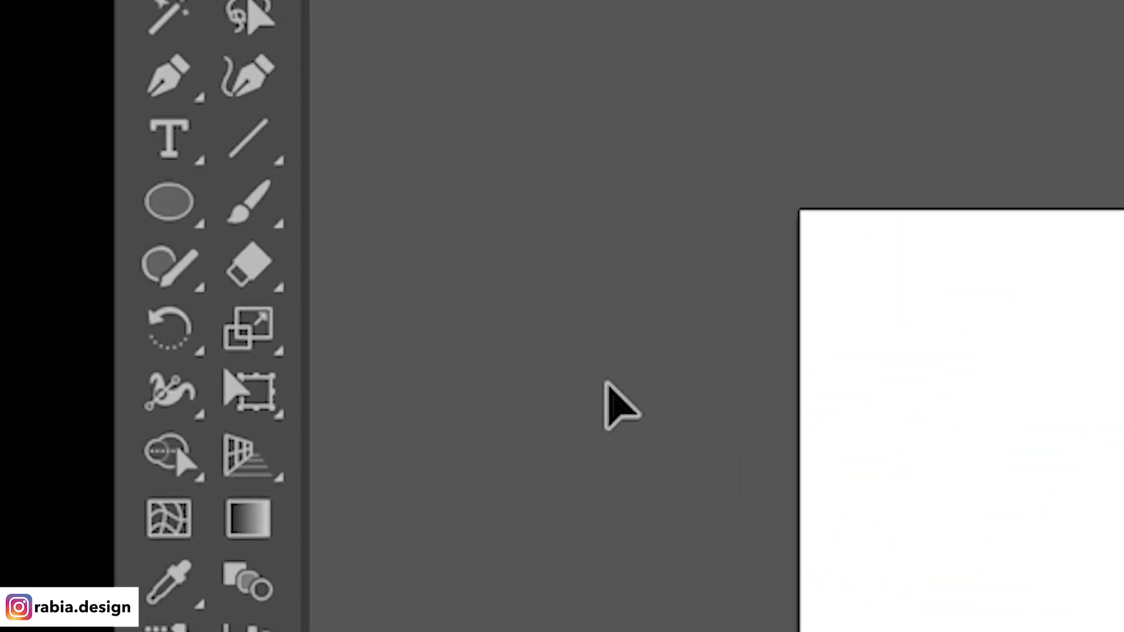
click(260, 278)
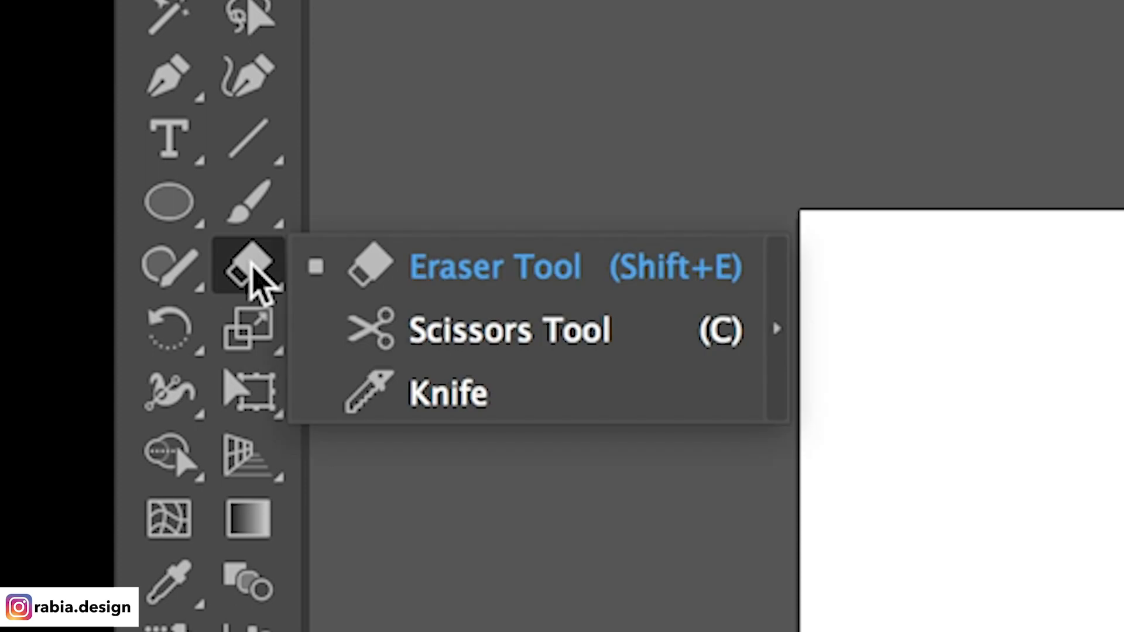
click(518, 339)
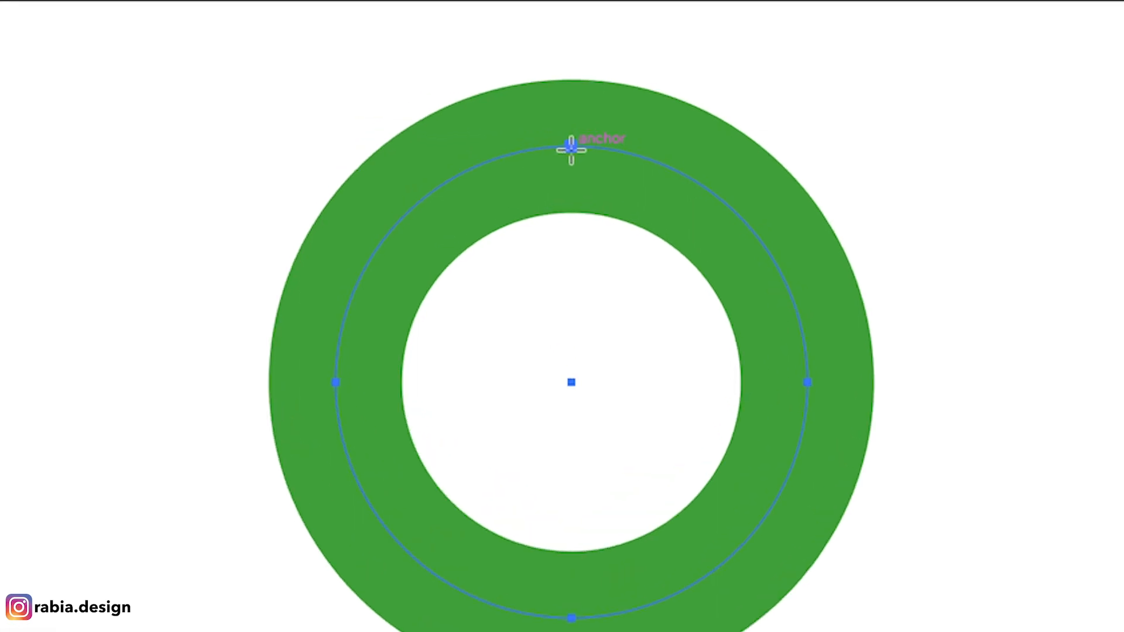
click(566, 125)
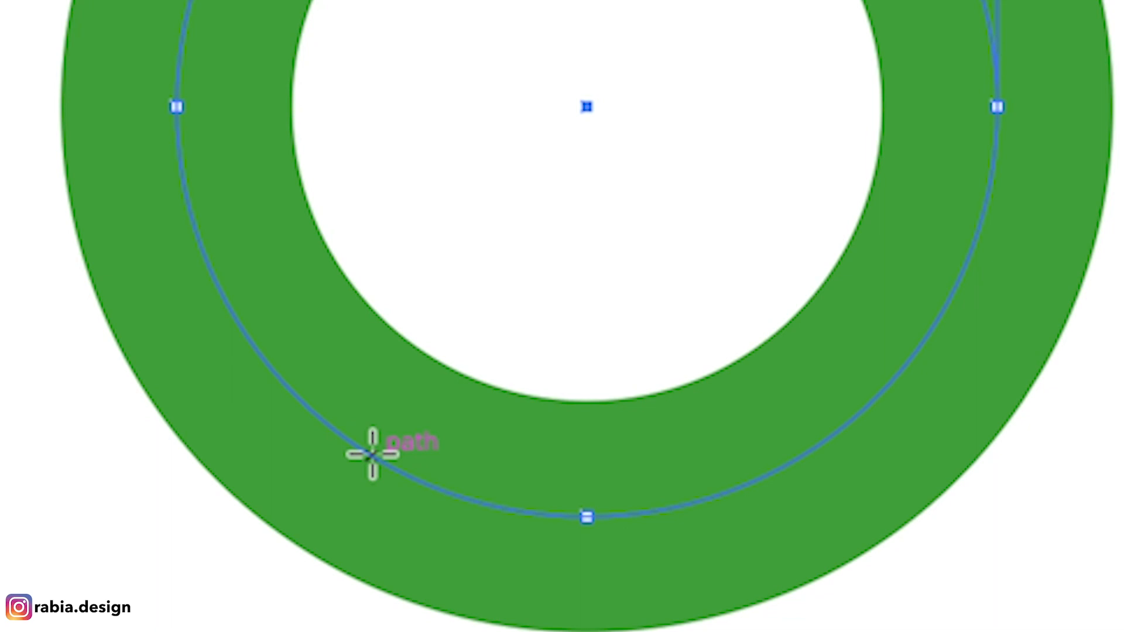
click(372, 454)
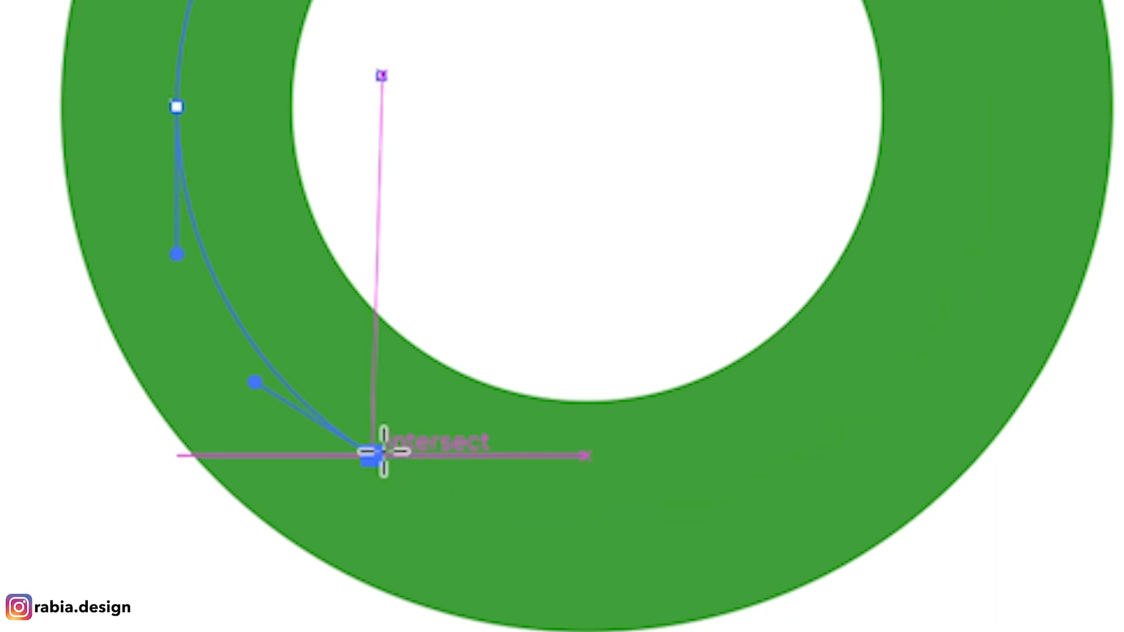
click(211, 274)
Recolour the three ring segments: medium blue for the upper-left arc, dark navy for the largest, and light green for the smallest.
key(v)
click(238, 182)
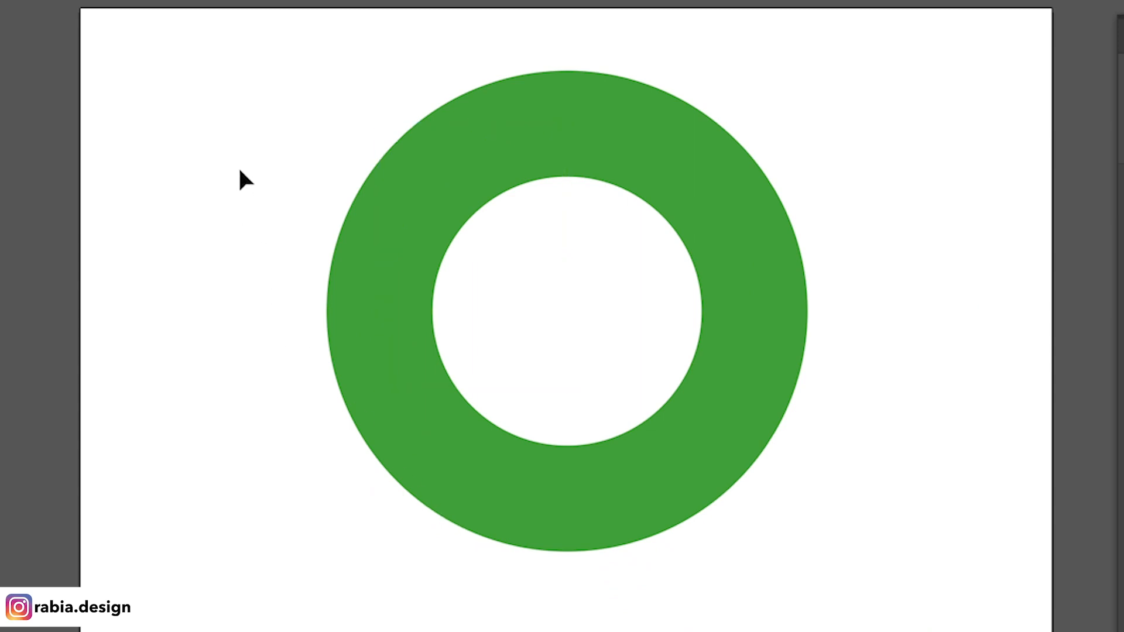
drag(473, 297, 473, 298)
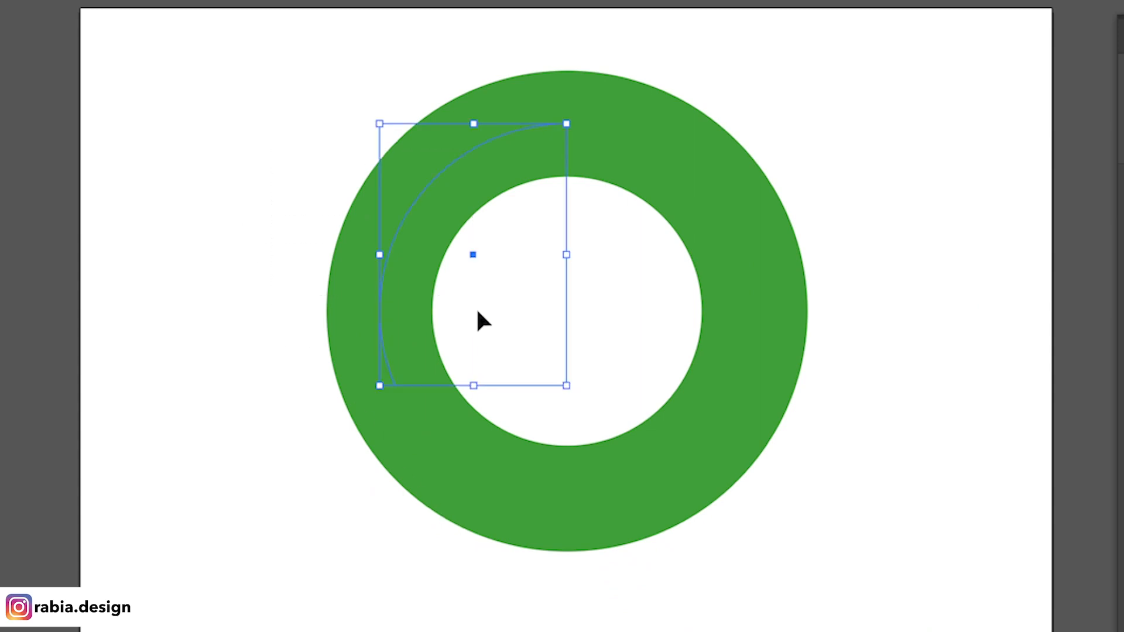
click(852, 248)
click(742, 246)
click(943, 508)
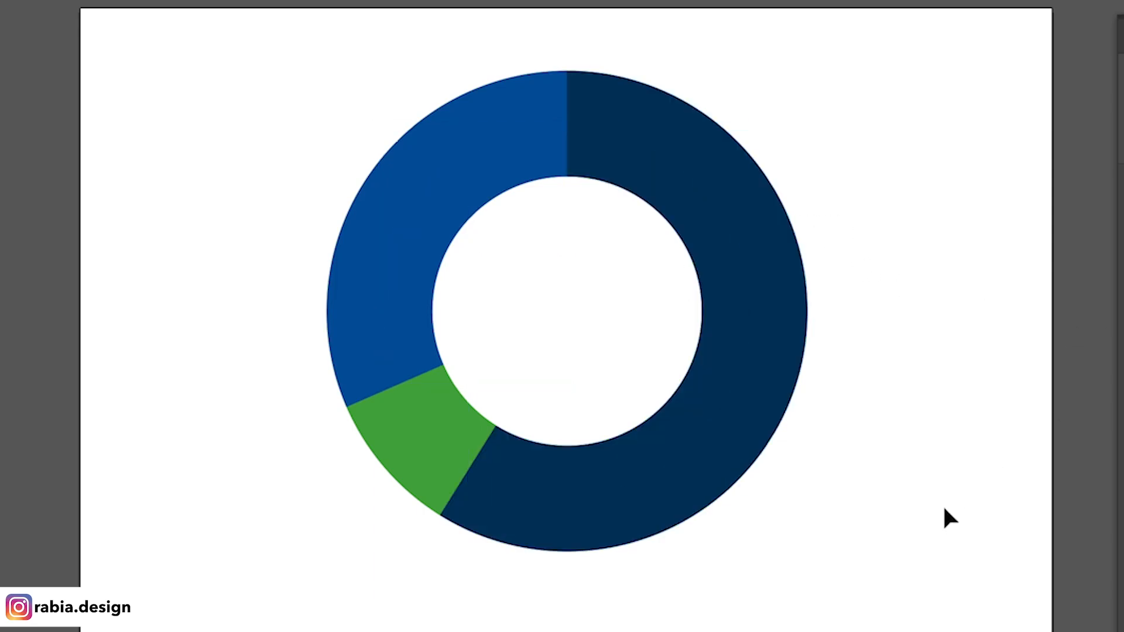
click(429, 438)
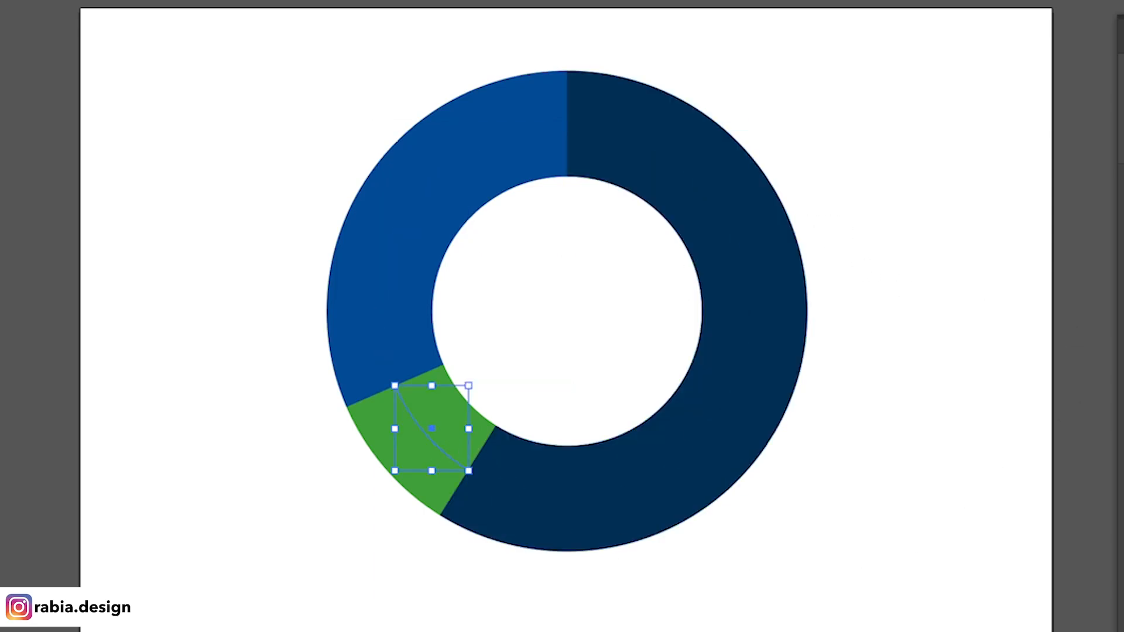
click(857, 538)
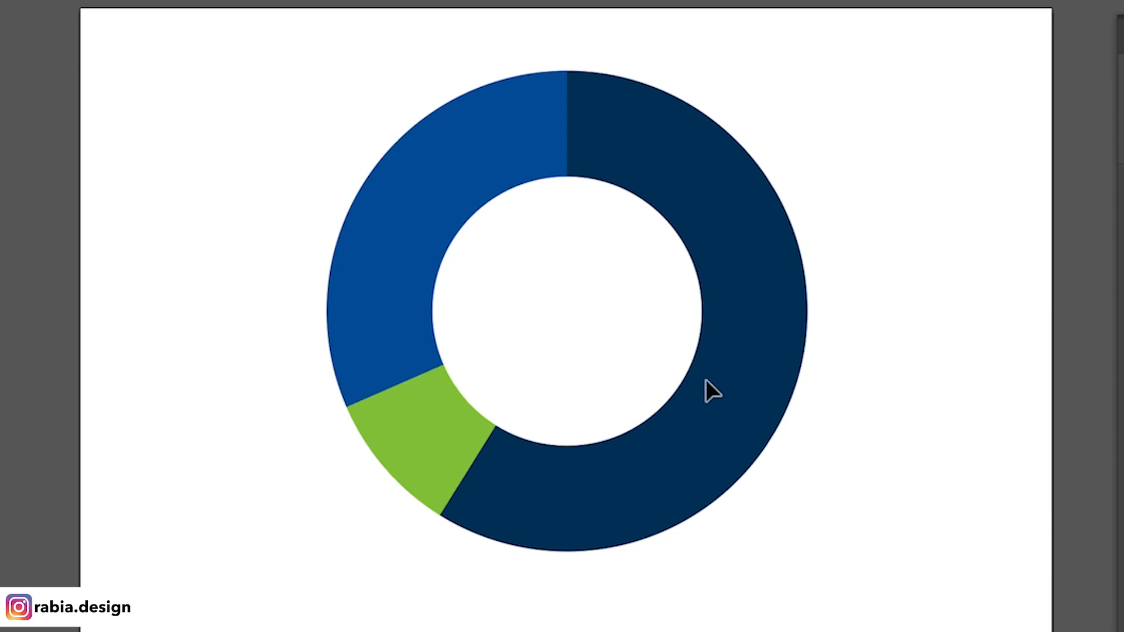
Move the navy, blue and green ring segments apart and undo those moves.
drag(753, 376, 1021, 418)
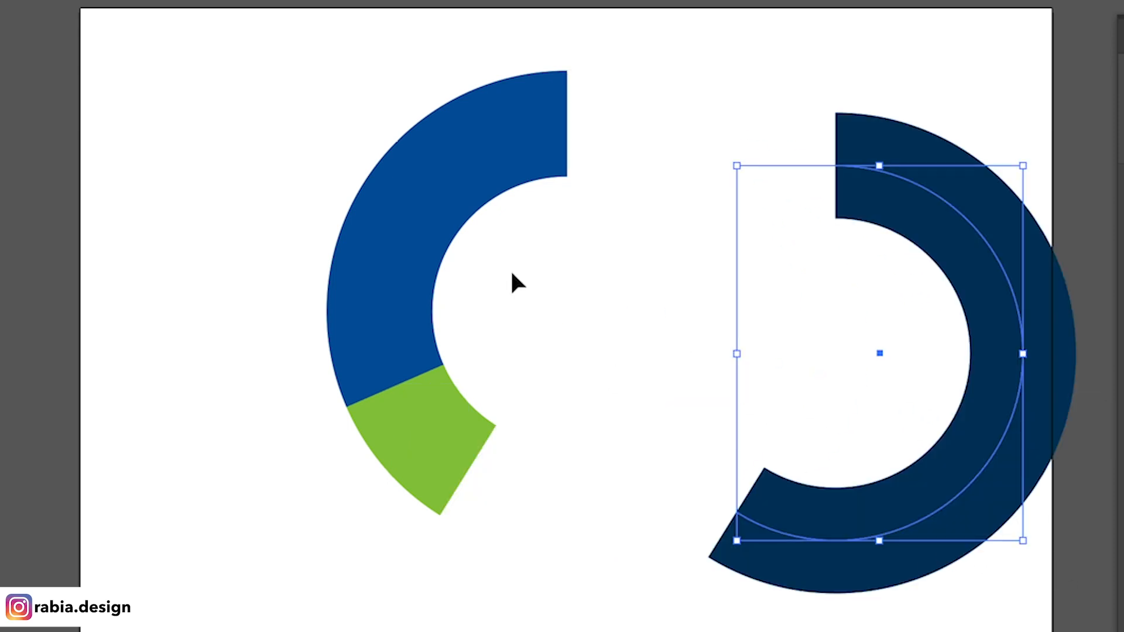
drag(431, 201, 176, 186)
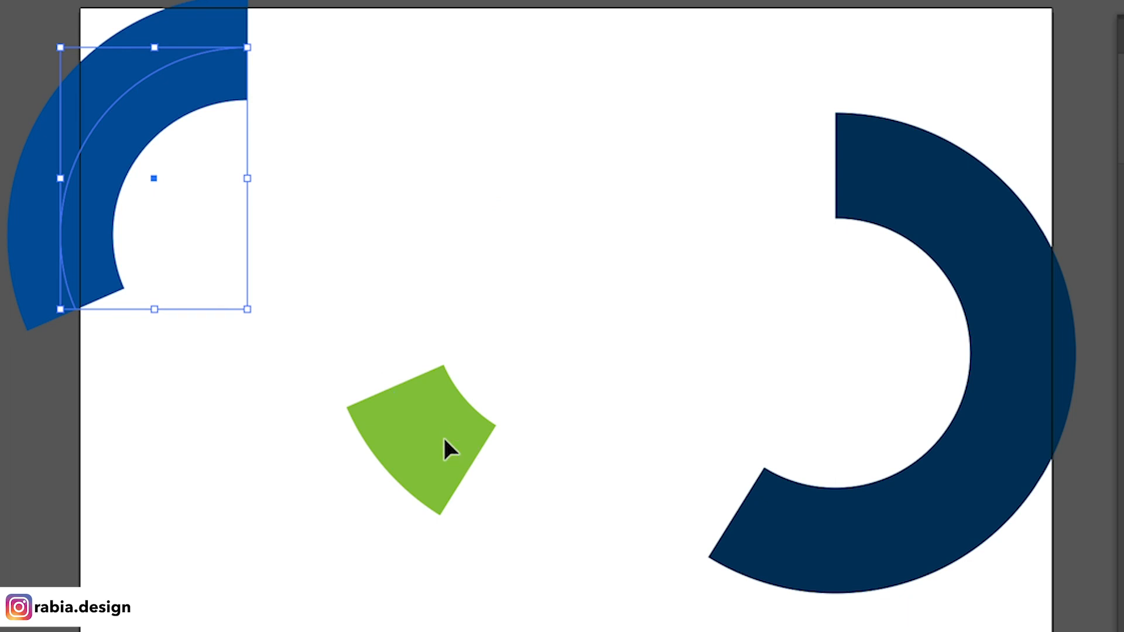
drag(436, 448, 340, 532)
click(550, 544)
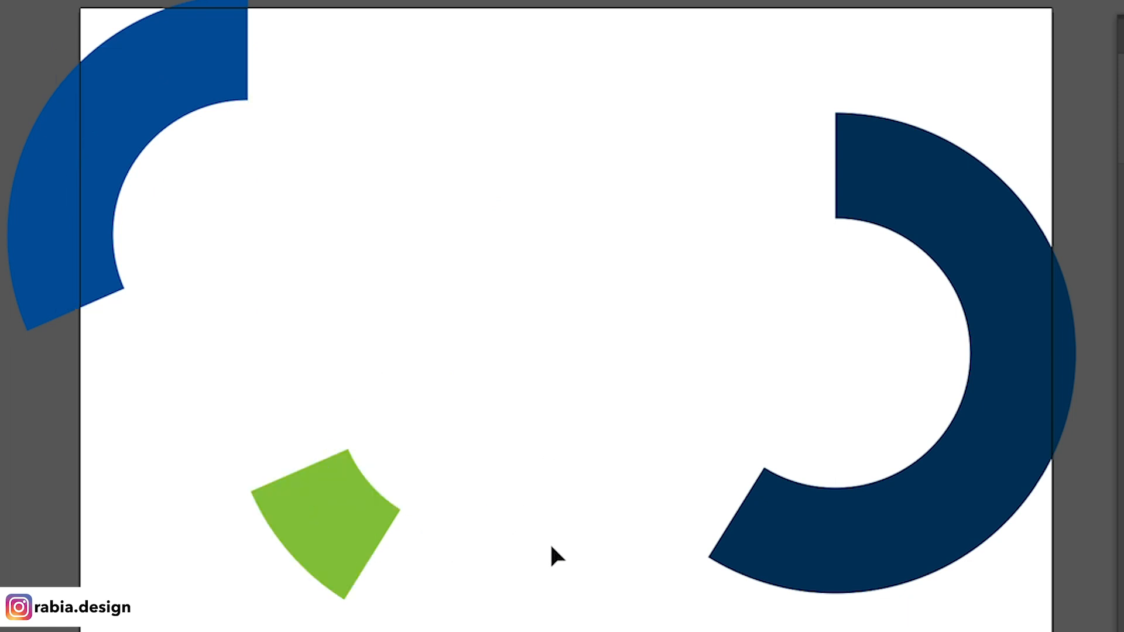
key(ctrl+z)
key(ctrl+z)
key(ctrl+z)
key(ctrl+z)
key(ctrl+shift+z)
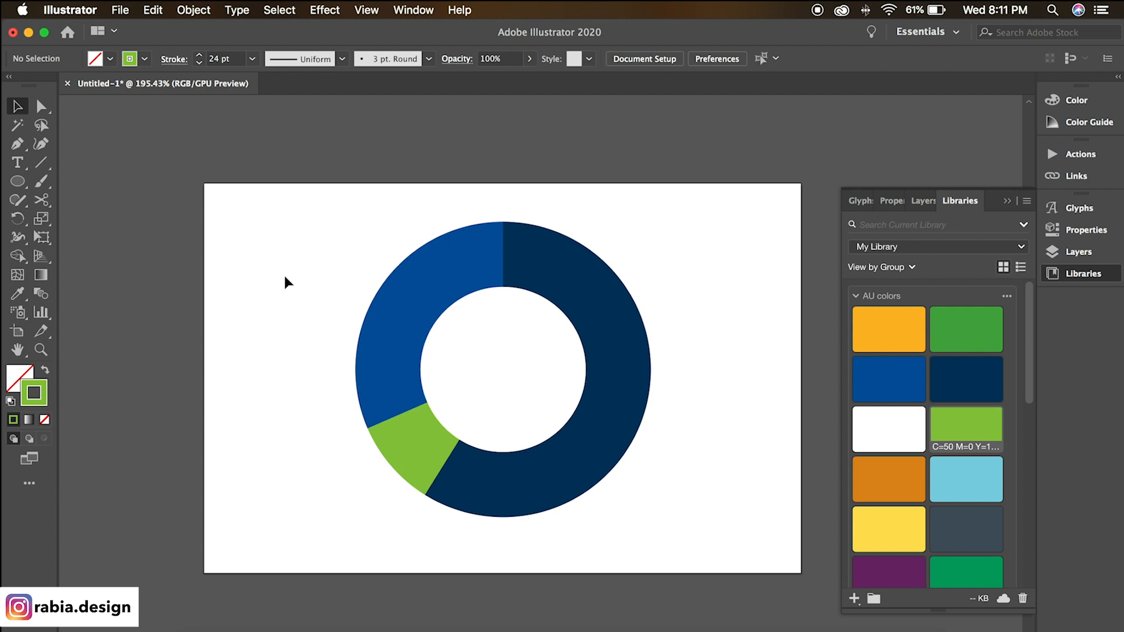
Delete all three ring segments from the artboard.
drag(285, 280, 589, 531)
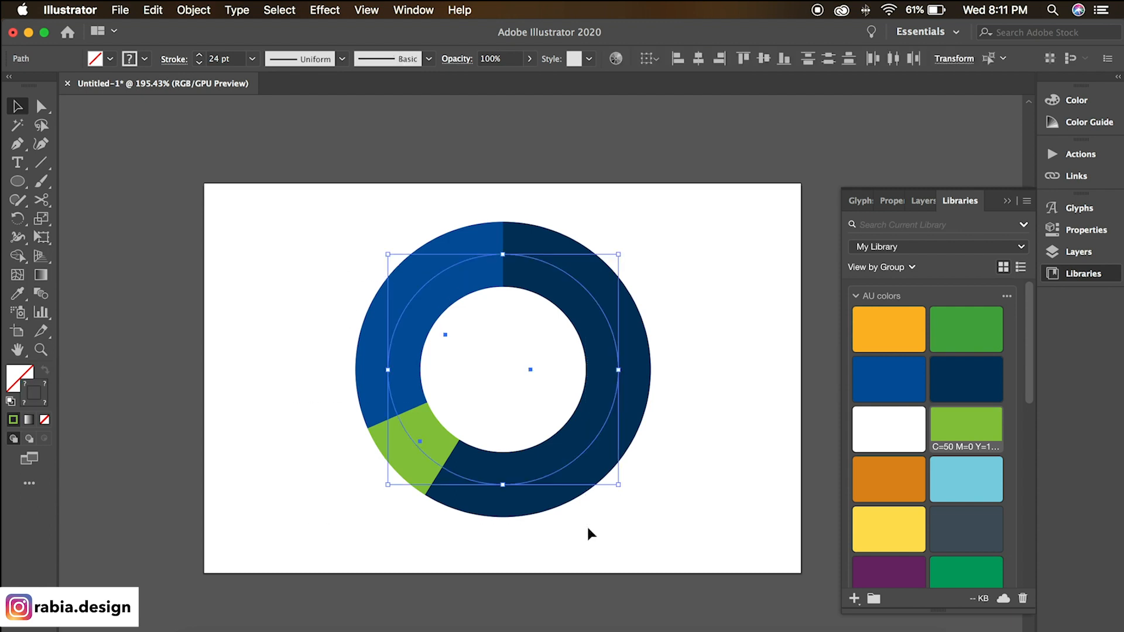
key(Delete)
Create a large text box on the artboard containing "apple 30%" and "bananas 40%" on separate lines.
key(t)
drag(392, 264, 722, 476)
text(apple)
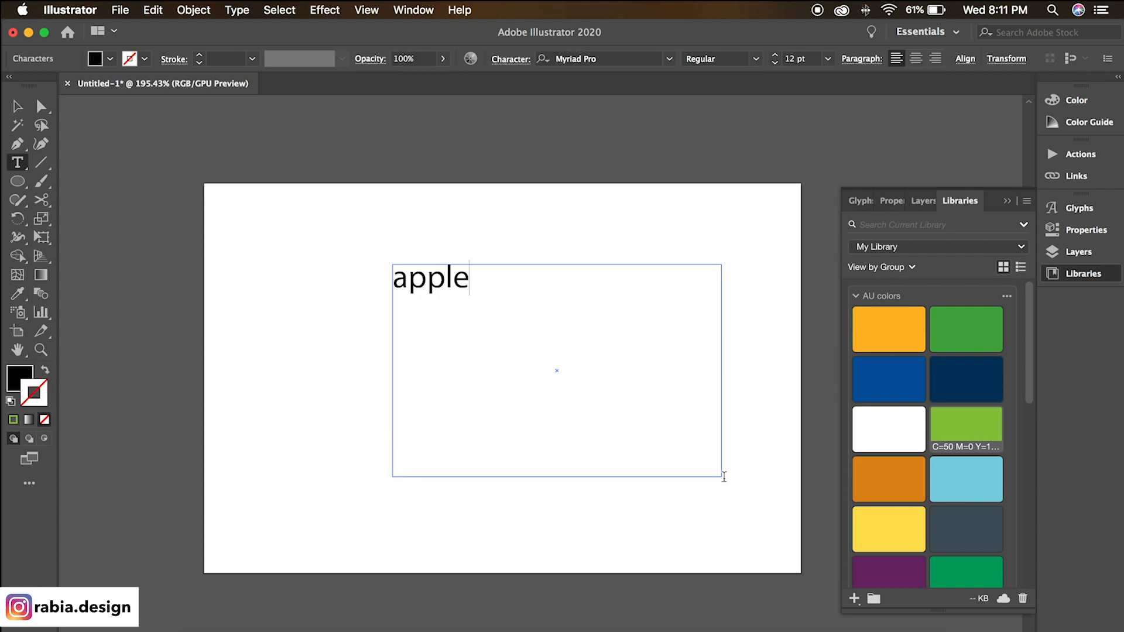
text( 30%)
key(Return)
text(aban)
key(BackSpace)
key(BackSpace)
key(BackSpace)
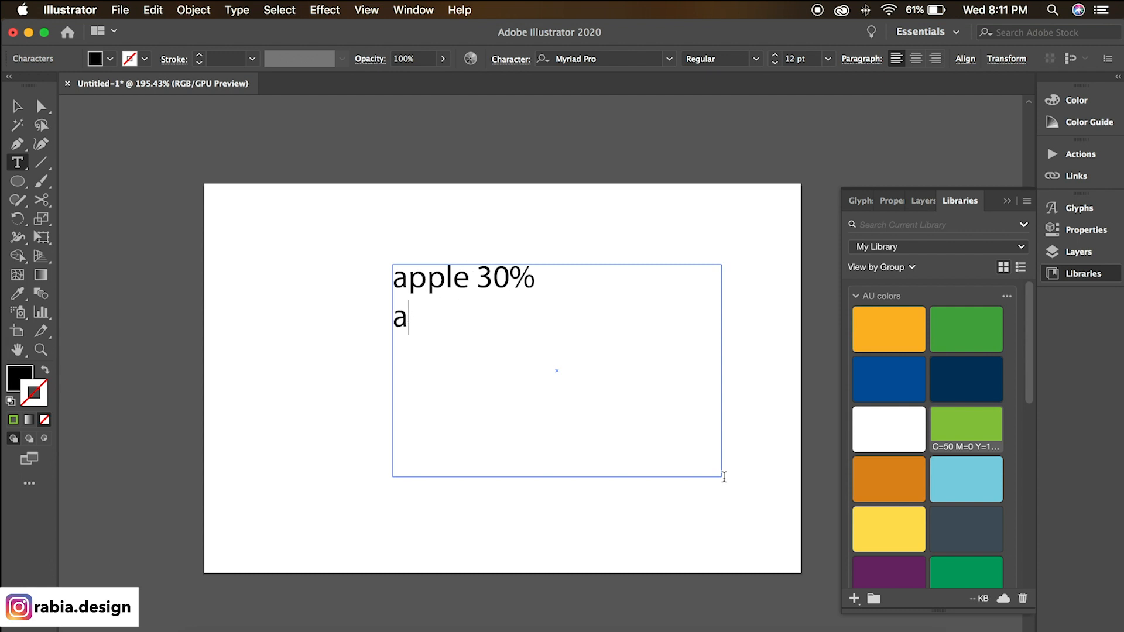
text(bananas 40%)
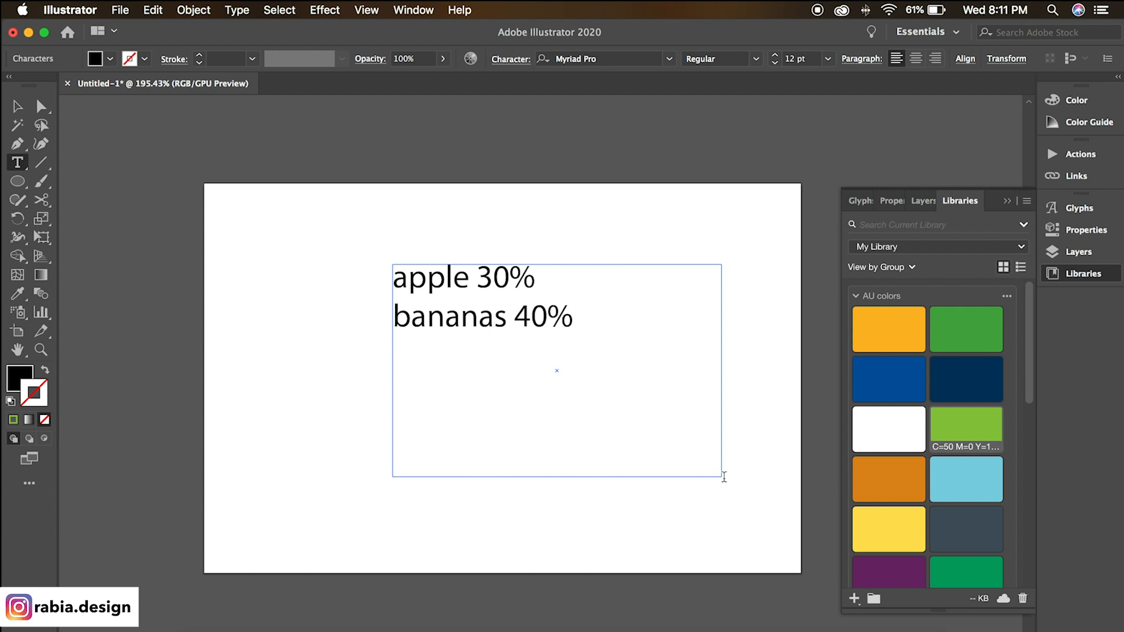
Delete the text box with the fruit percentages.
drag(561, 310, 371, 267)
click(17, 107)
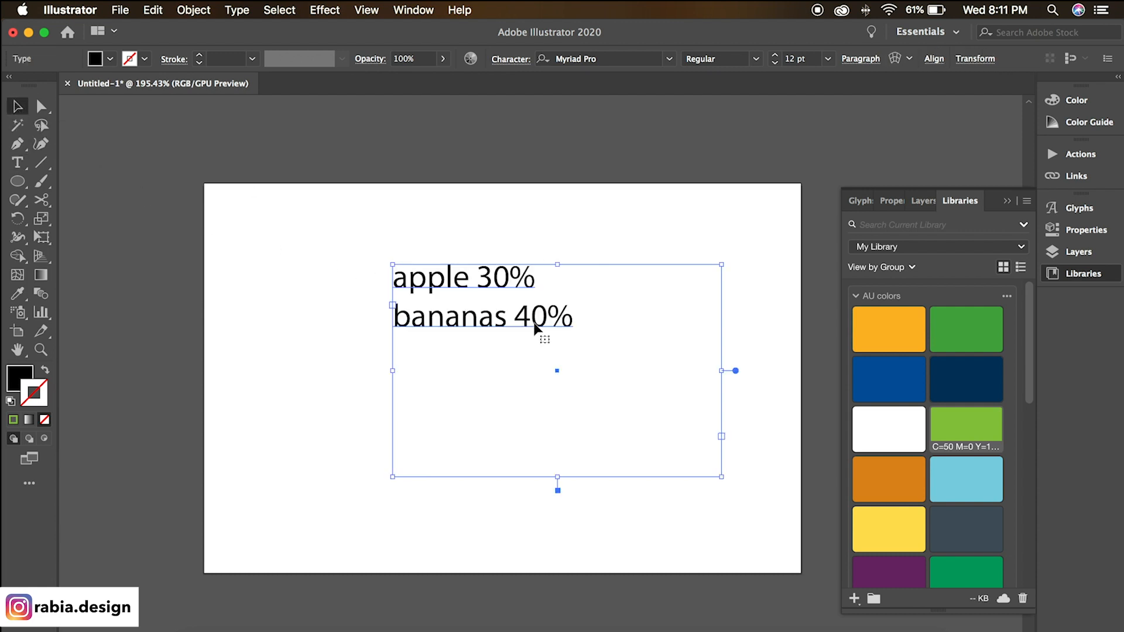
key(Delete)
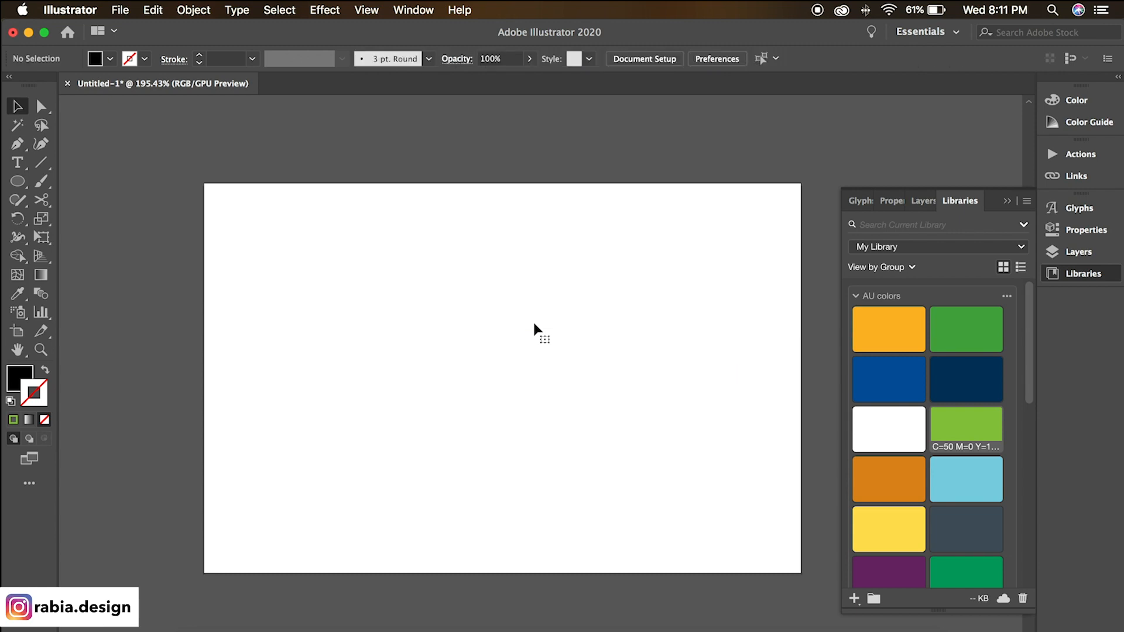
Switch to Chrome and search the web for "donut chart maker".
key(super+Tab)
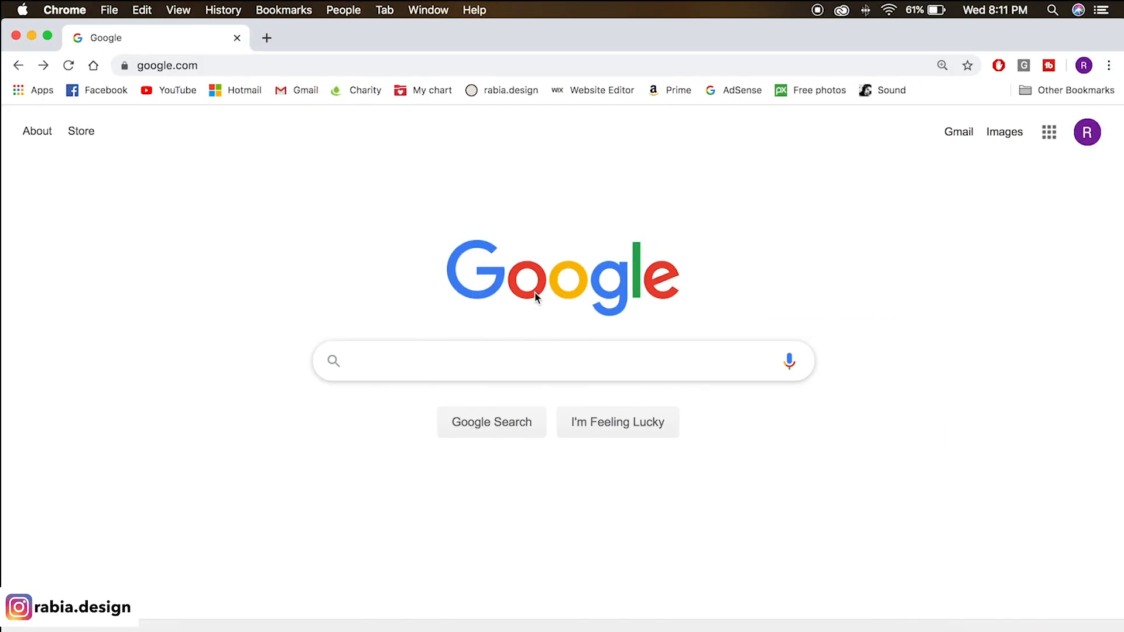
click(292, 73)
text(donut chart maker)
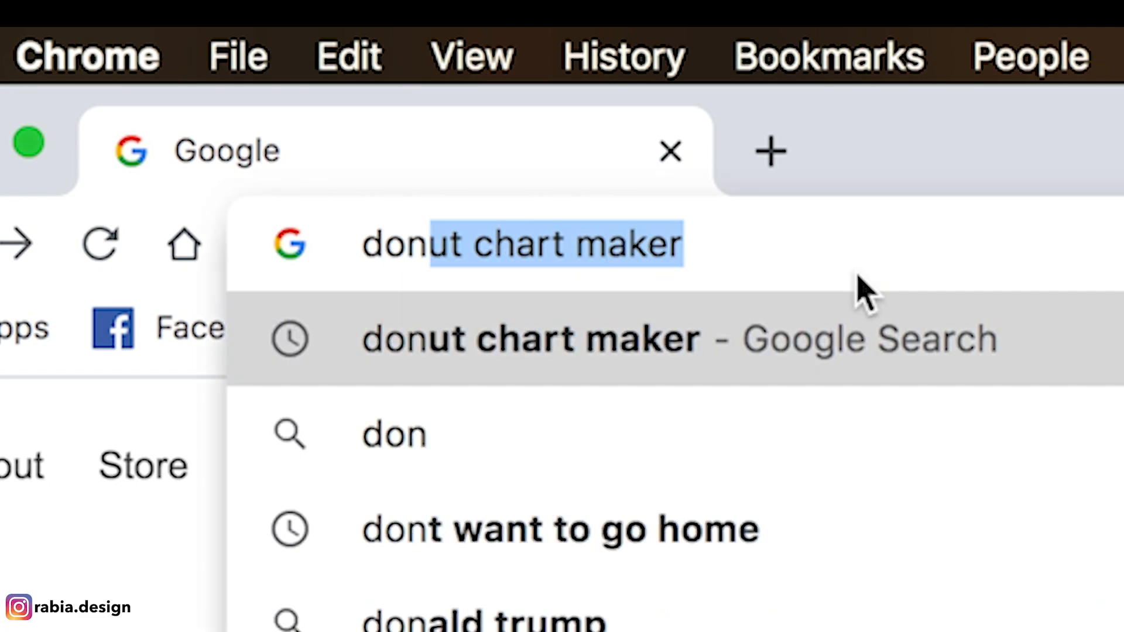
key(Return)
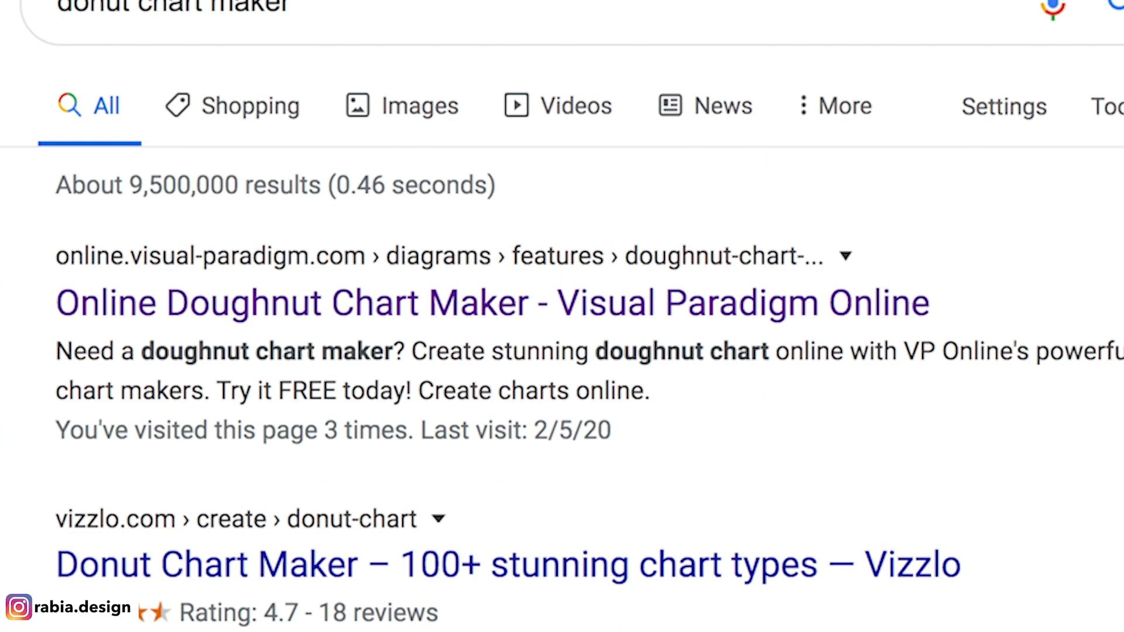
Open Visual Paradigm's Online Doughnut Chart Maker and start a new diagram from the basic Doughnut Chart template.
click(685, 306)
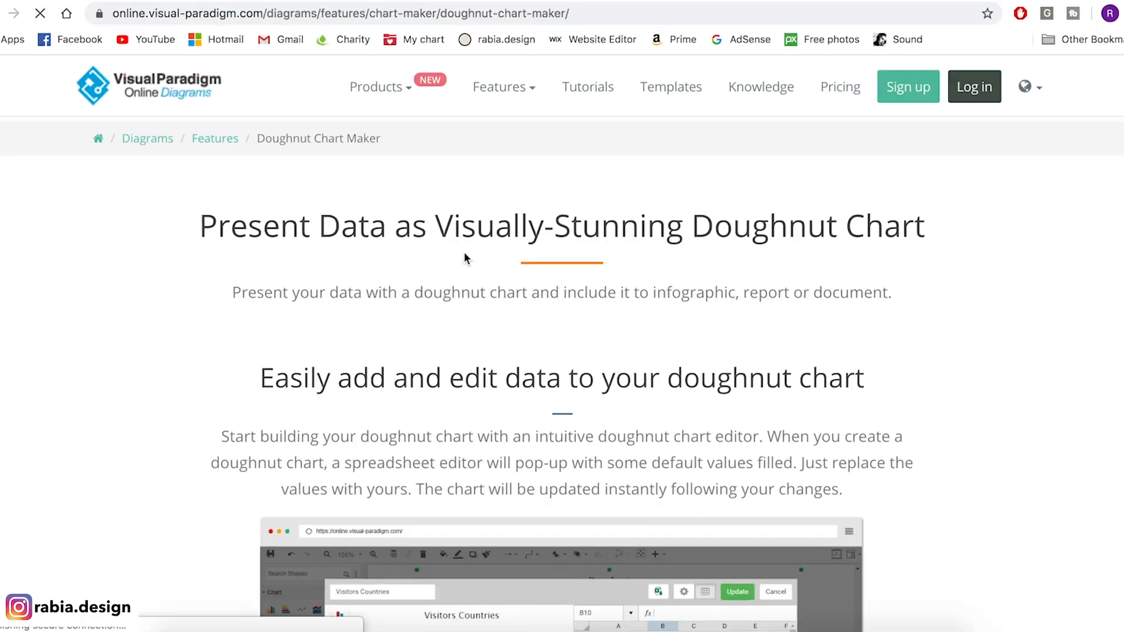
scroll(464, 257, down, 10)
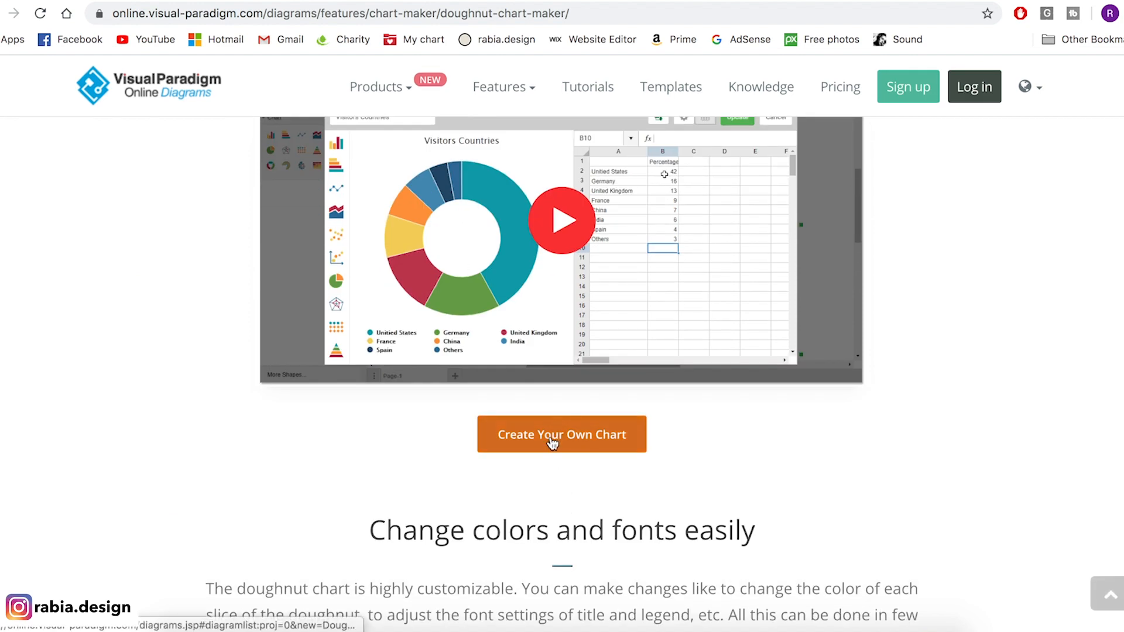
click(546, 437)
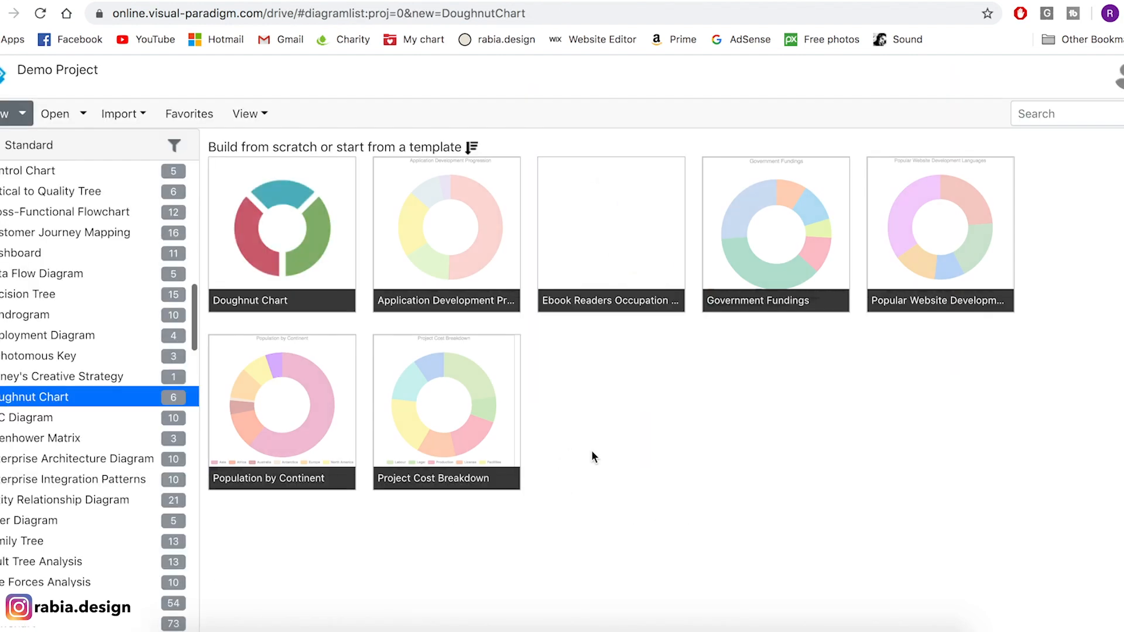
click(338, 276)
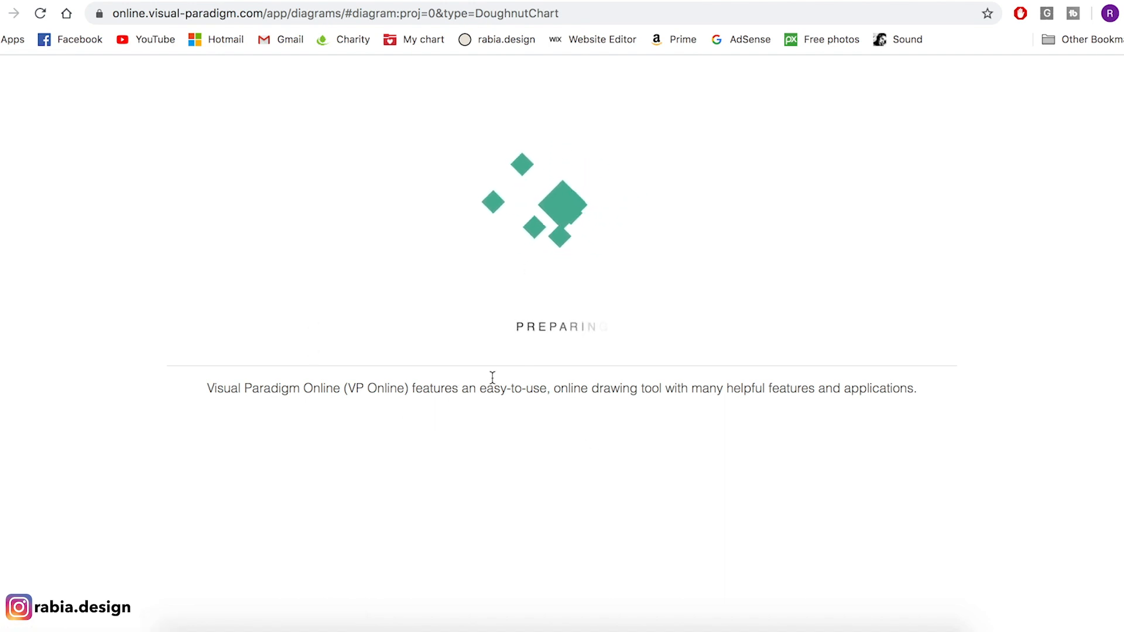
Insert a doughnut chart with the default Apple, Orange, Banana and Mango data and capture the chart area.
click(110, 350)
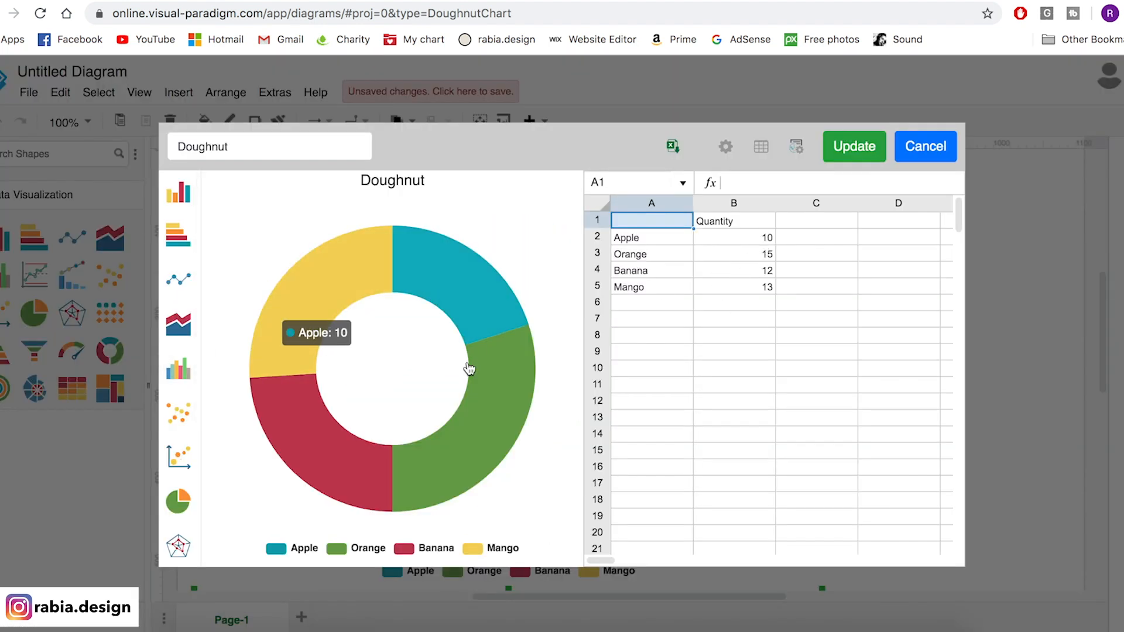
click(865, 154)
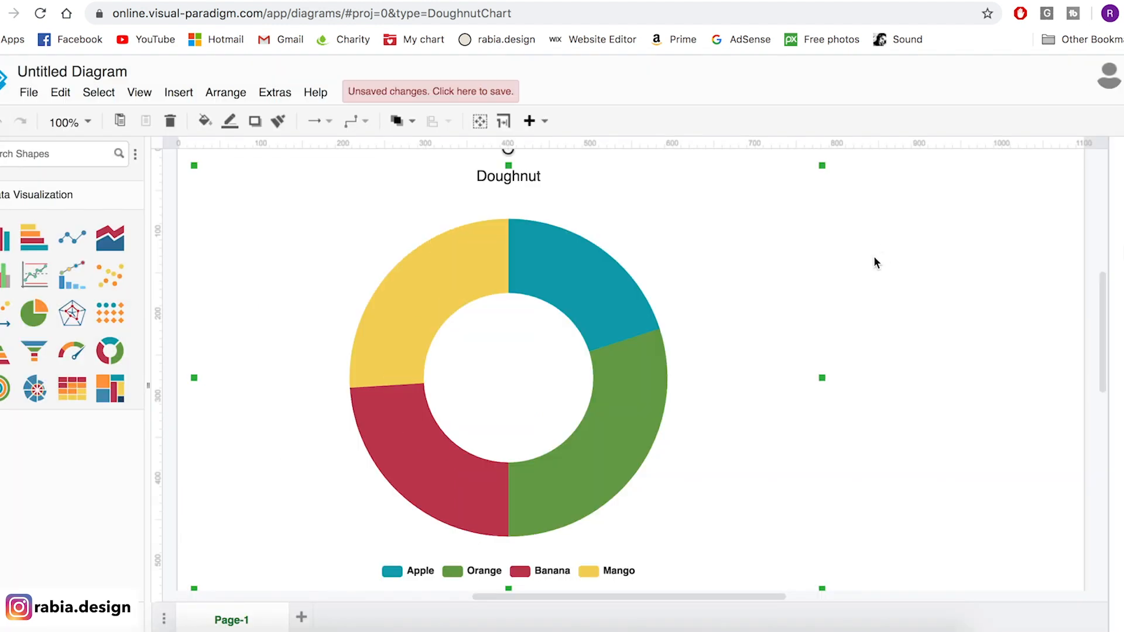
drag(301, 188, 726, 555)
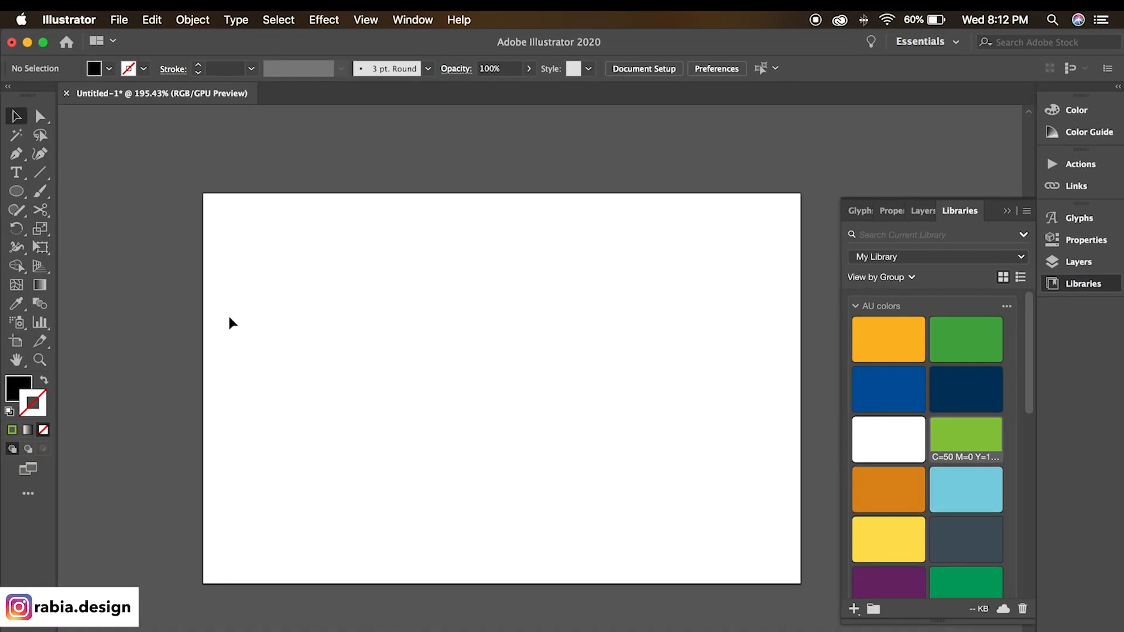
Place the Desktop screenshot of the doughnut chart ending in 8.11.56 PM into the document.
key(super+shift+p)
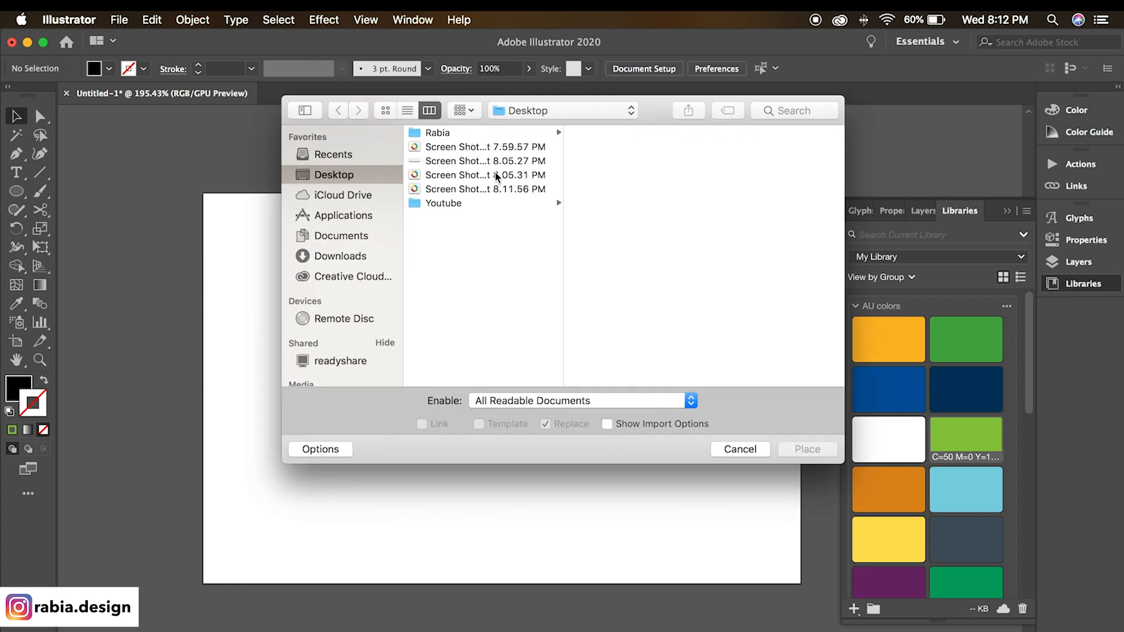
click(493, 190)
click(797, 449)
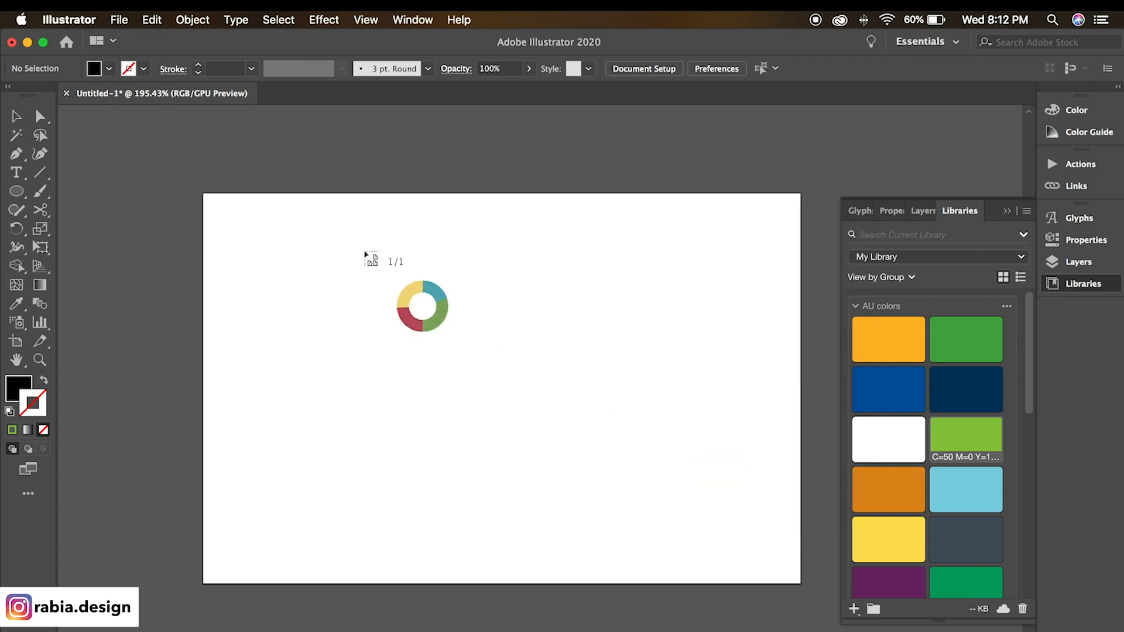
click(318, 190)
Scale the placed chart image down proportionally until the whole doughnut fits inside the artboard.
drag(482, 537, 377, 330)
drag(425, 562, 330, 494)
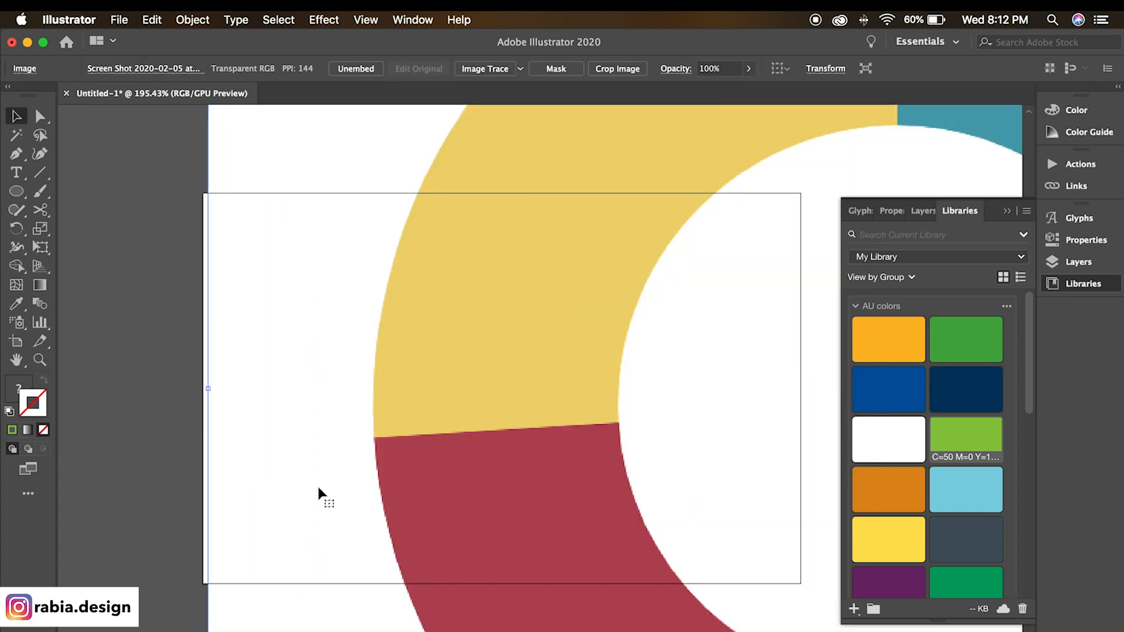
drag(208, 388, 357, 369)
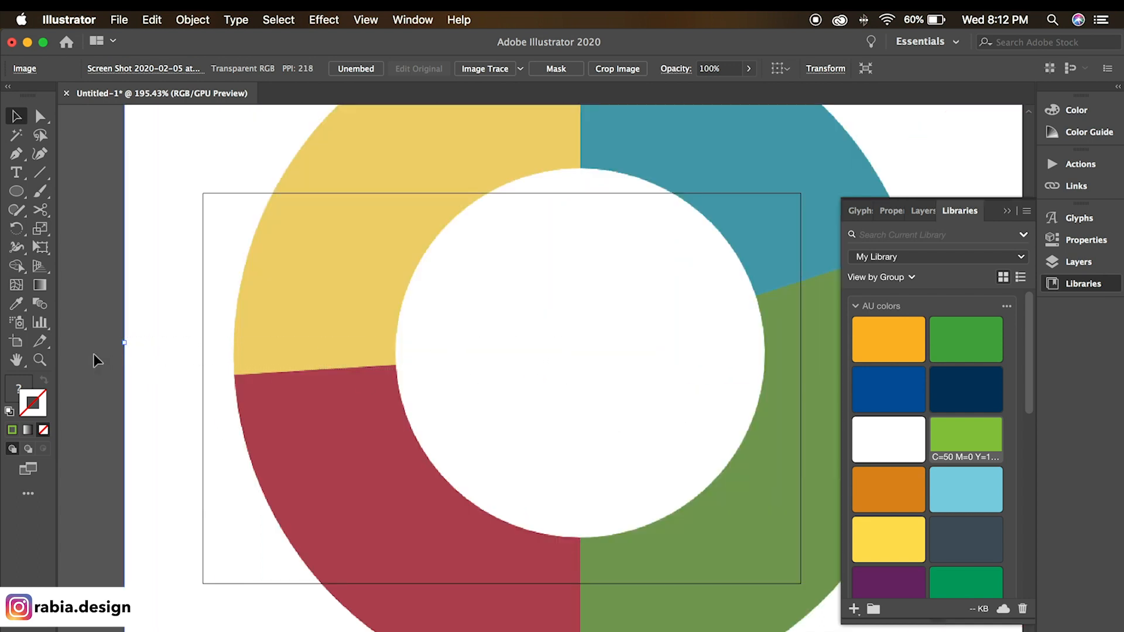
drag(124, 340, 758, 394)
drag(782, 435, 342, 466)
drag(529, 486, 575, 501)
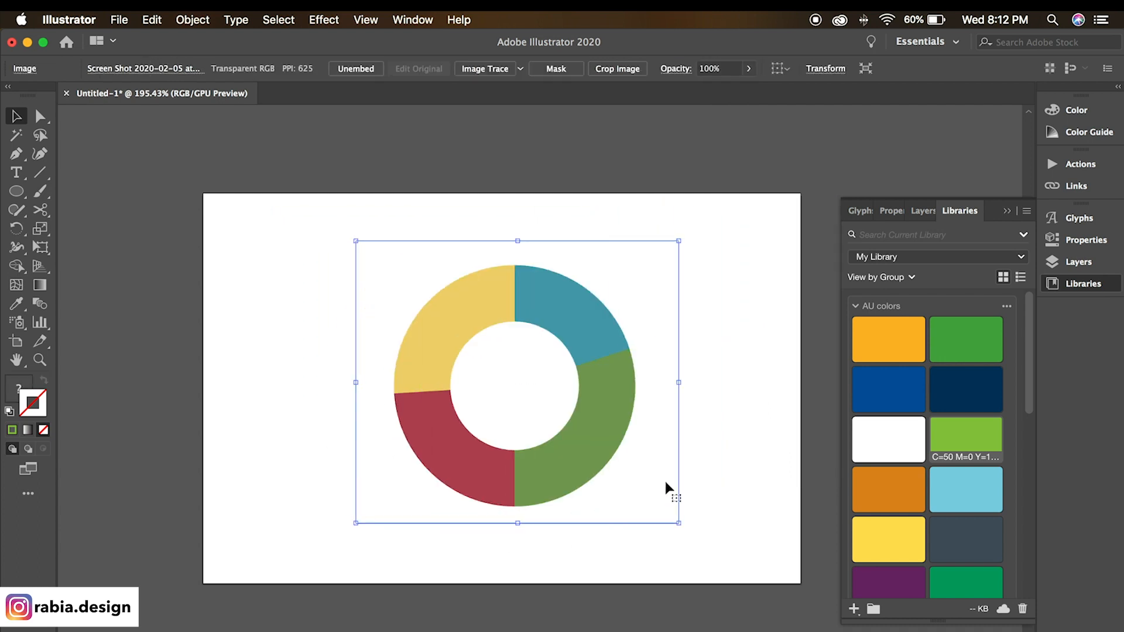
Move the chart image off to the right side of the artboard and deselect it.
click(727, 481)
scroll(729, 483, right, 2)
click(440, 451)
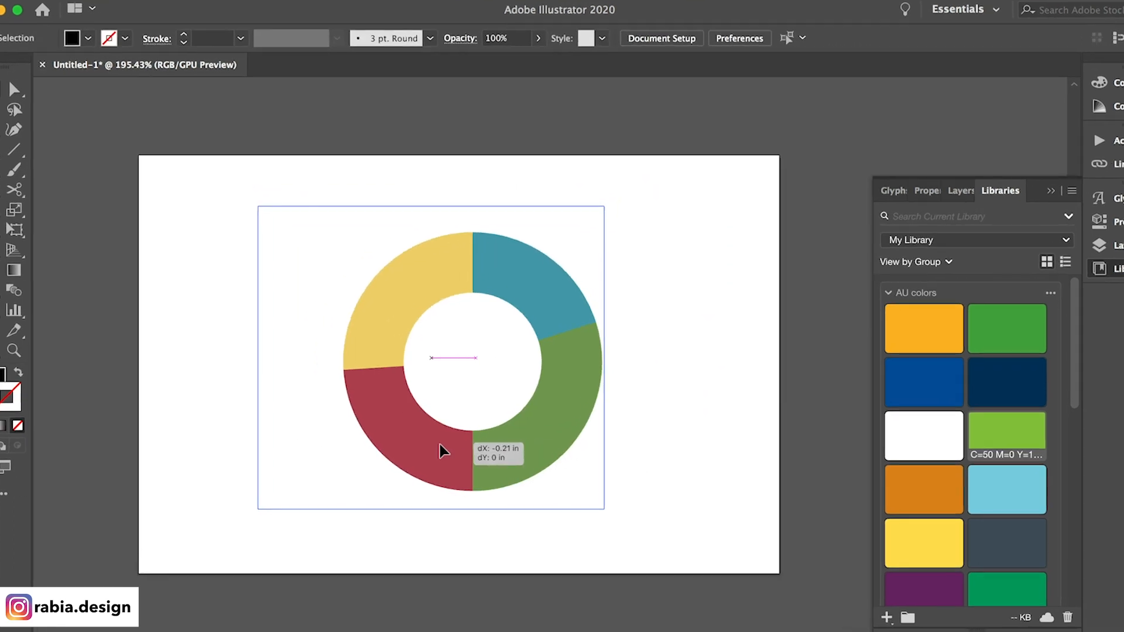
drag(361, 395, 960, 380)
click(673, 477)
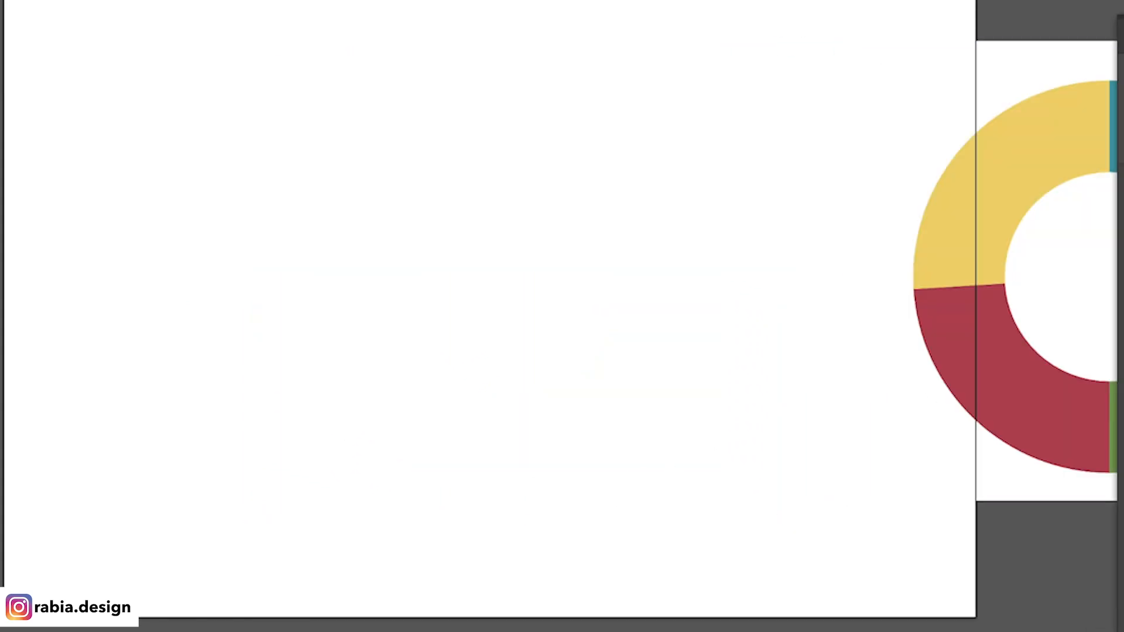
Draw a circle with a thick black stroke on the empty artboard and shift it slightly up and right.
click(26, 65)
mouse_move(279, 133)
mouse_down()
mouse_move(691, 507)
mouse_move(687, 476)
mouse_move(602, 372)
mouse_move(632, 406)
mouse_up()
drag(619, 229, 647, 216)
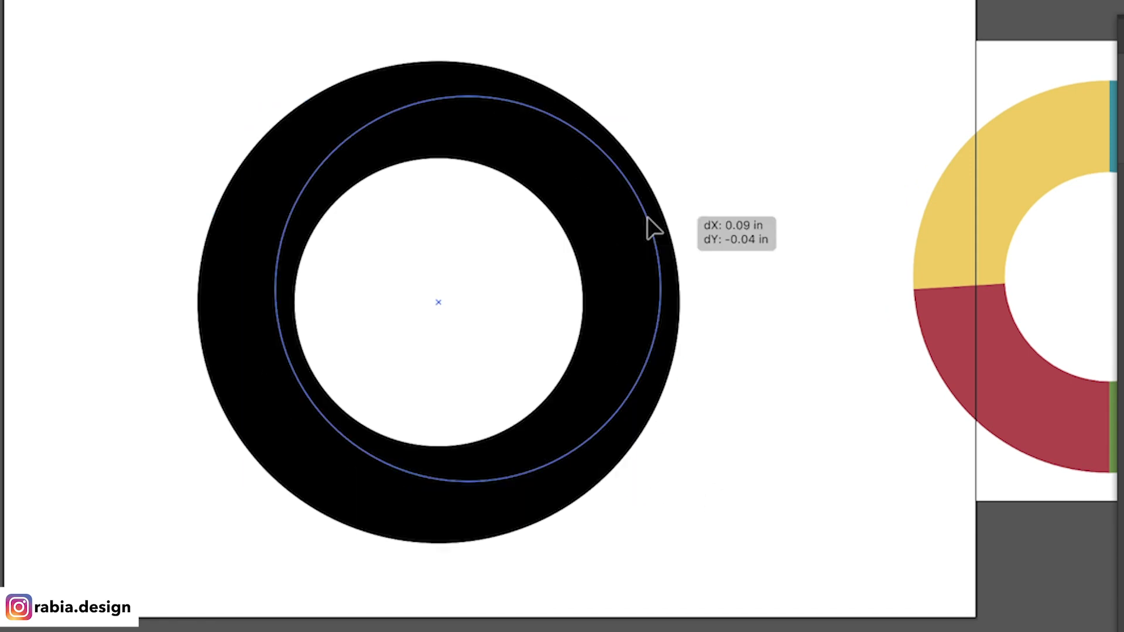
Move the chart image over the black ring, bring it to the front and lower its opacity.
drag(1013, 185, 394, 196)
key(ctrl+shift+bracketright)
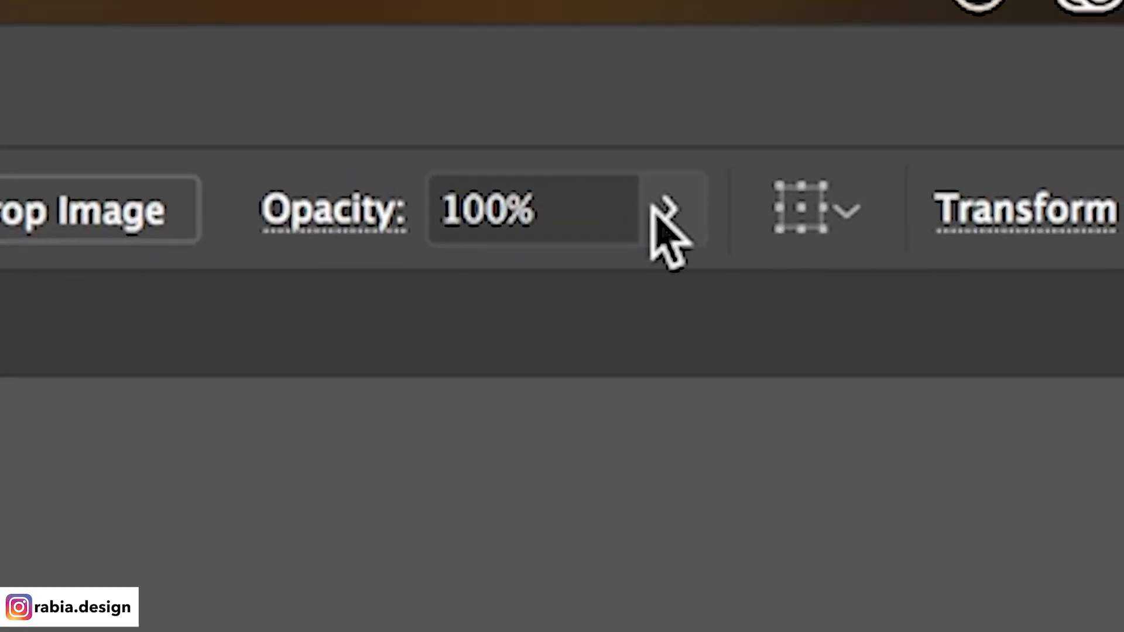
click(656, 207)
drag(577, 326, 576, 350)
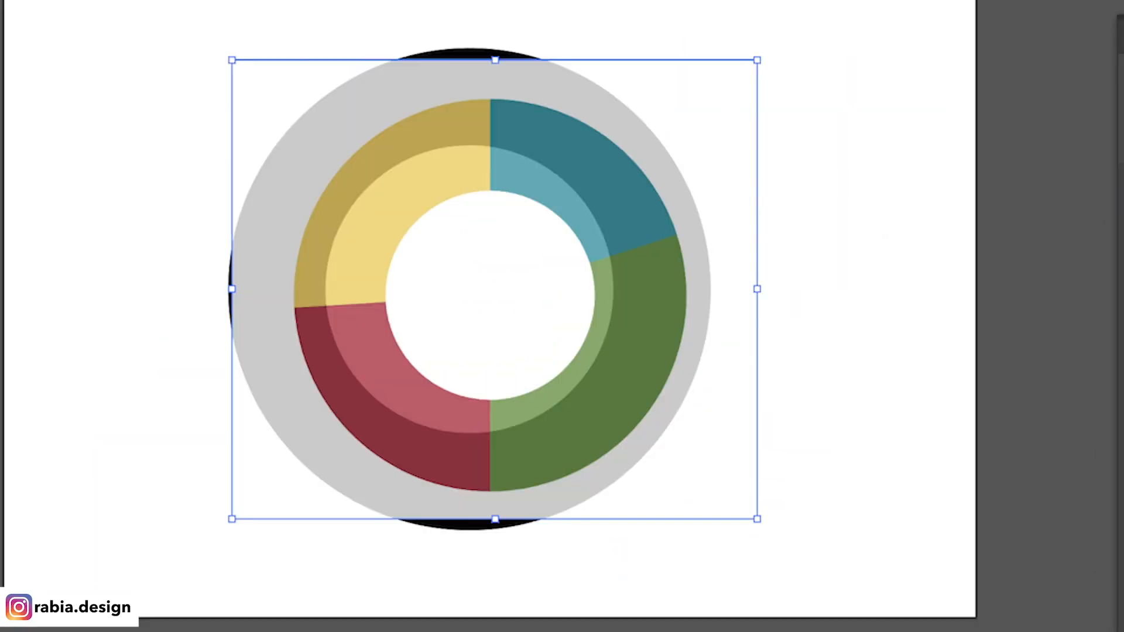
Center the semi-transparent chart image on the black ring and enlarge it until its outer edge matches the ring's.
drag(624, 260, 604, 229)
key(Right)
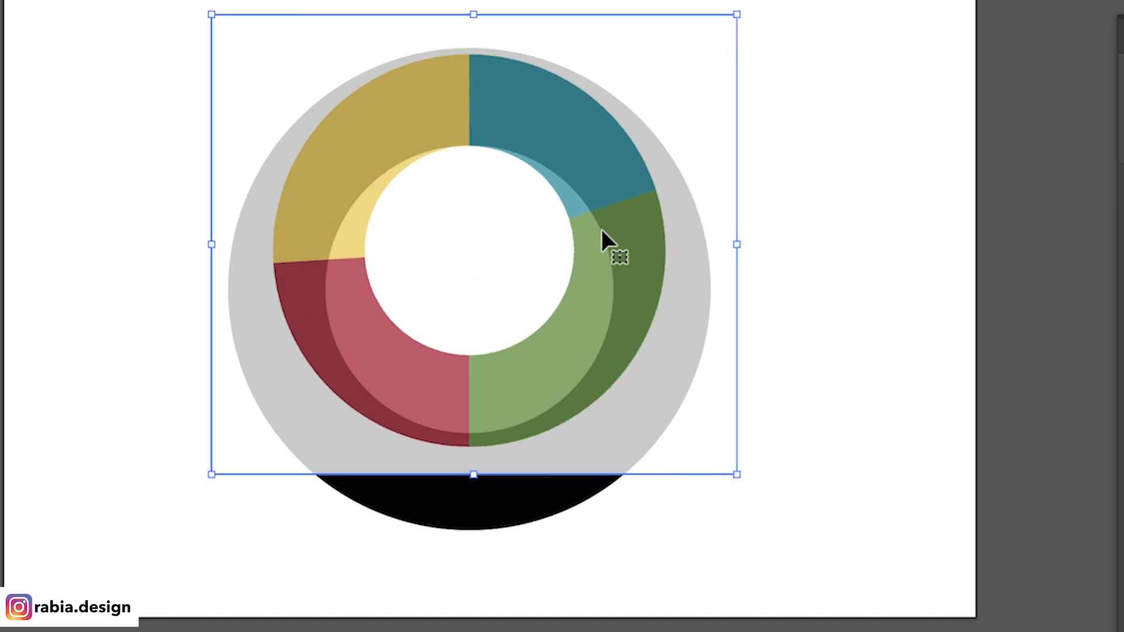
key(Up)
drag(474, 470, 473, 560)
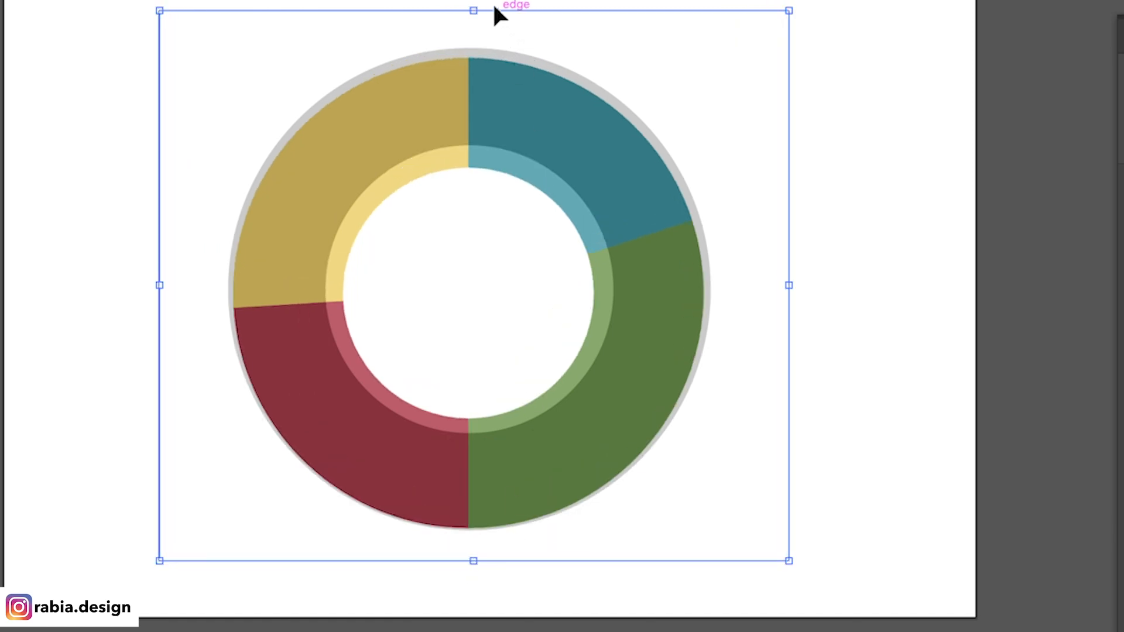
drag(483, 9, 479, 2)
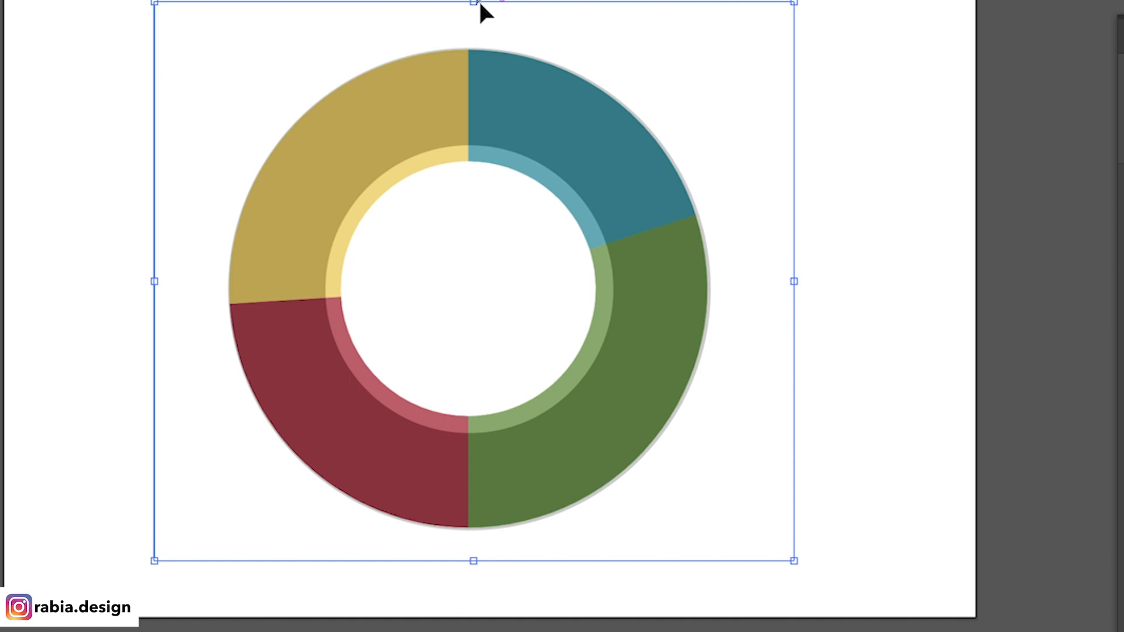
click(880, 254)
Cut the circle path with the Scissors tool at the four color boundaries of the chart image.
click(790, 304)
drag(917, 334, 535, 27)
shift+click(536, 27)
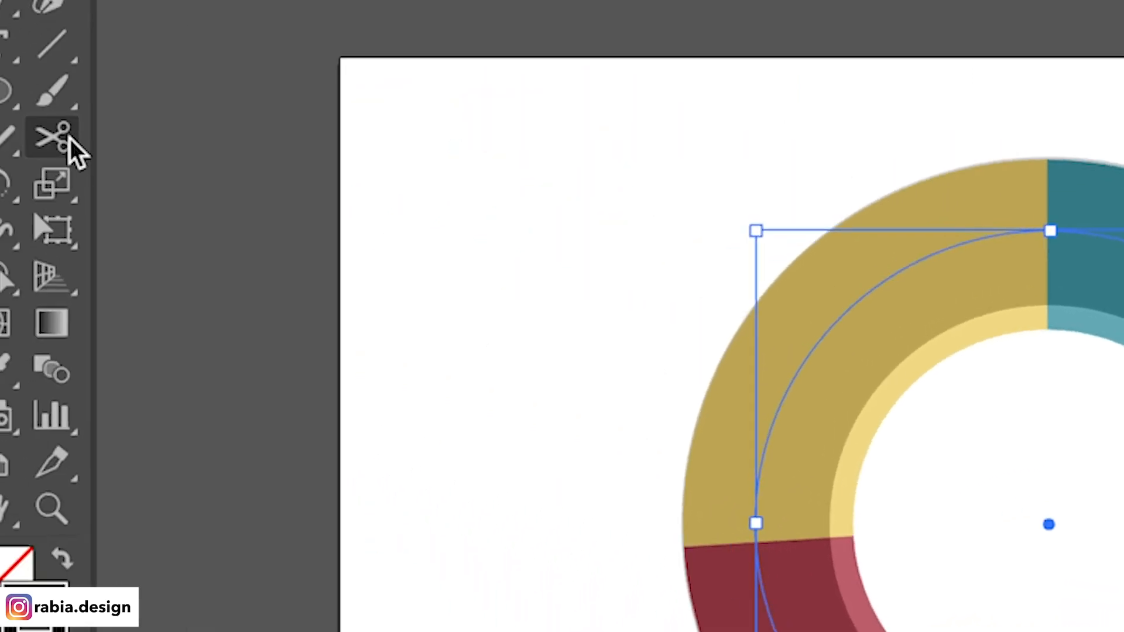
click(57, 139)
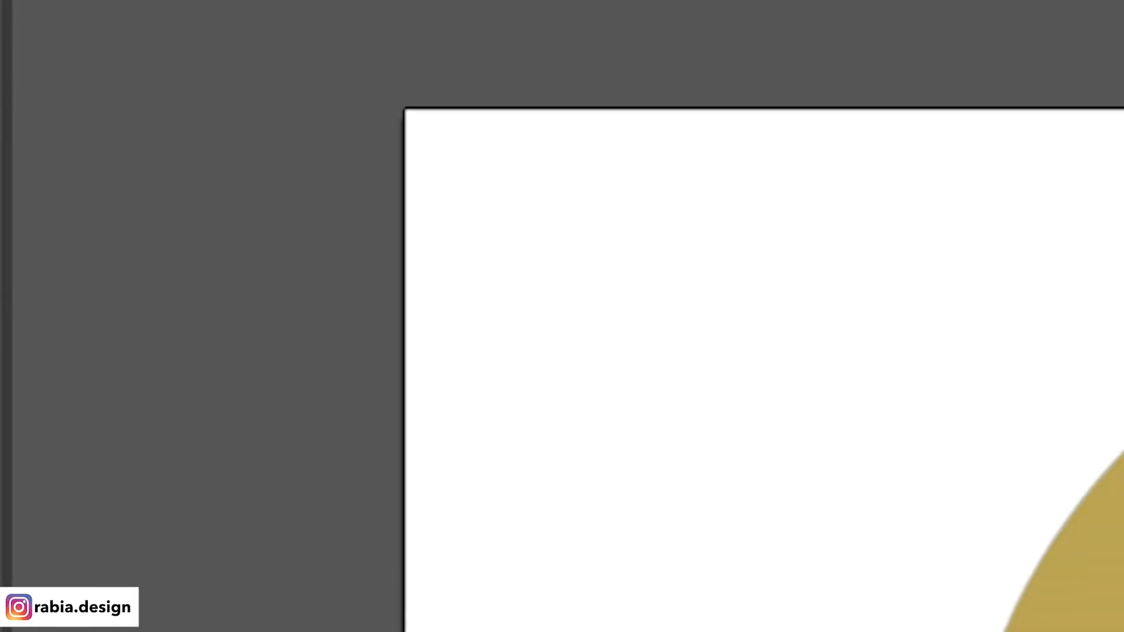
click(917, 293)
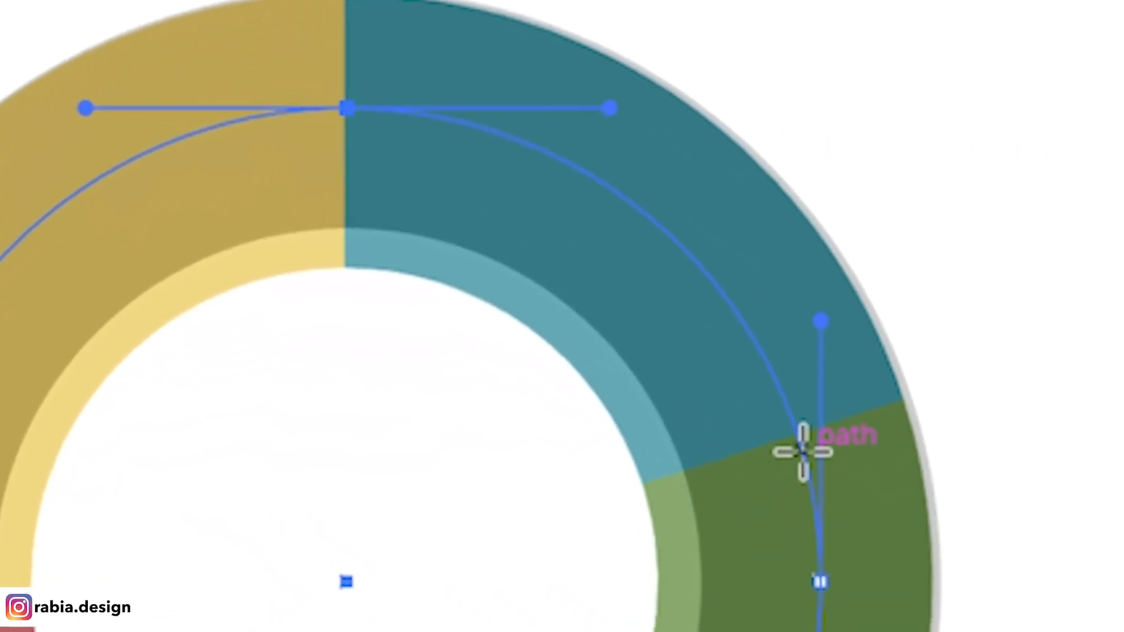
click(976, 552)
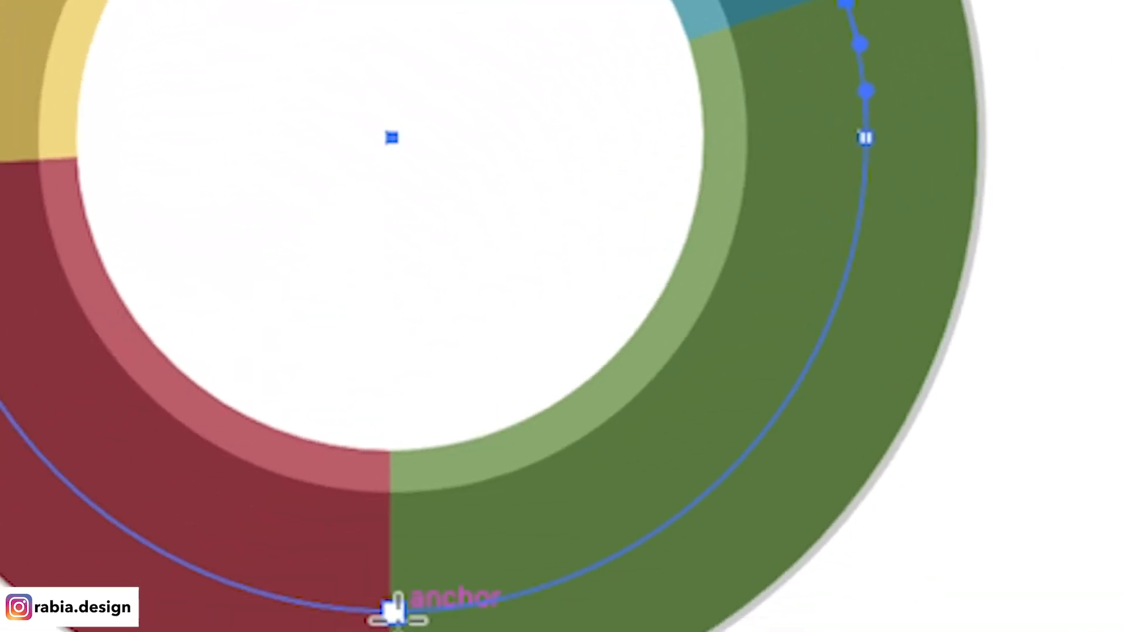
click(397, 610)
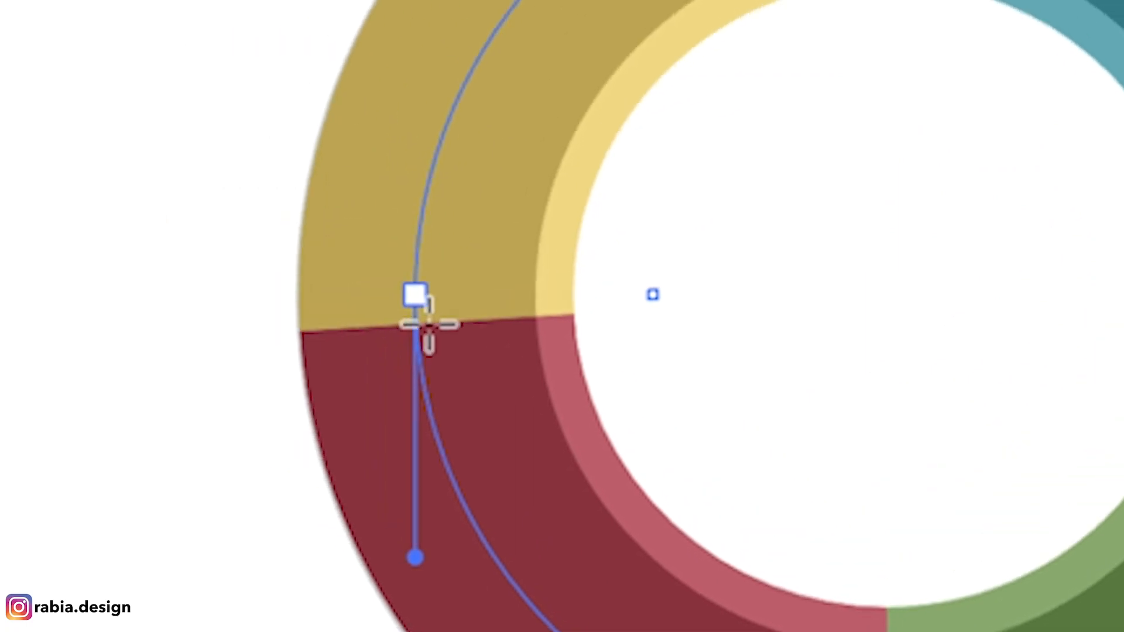
click(443, 371)
Move the chart image off the cut ring to the right of the artboard.
key(v)
click(12, 123)
drag(667, 92, 712, 90)
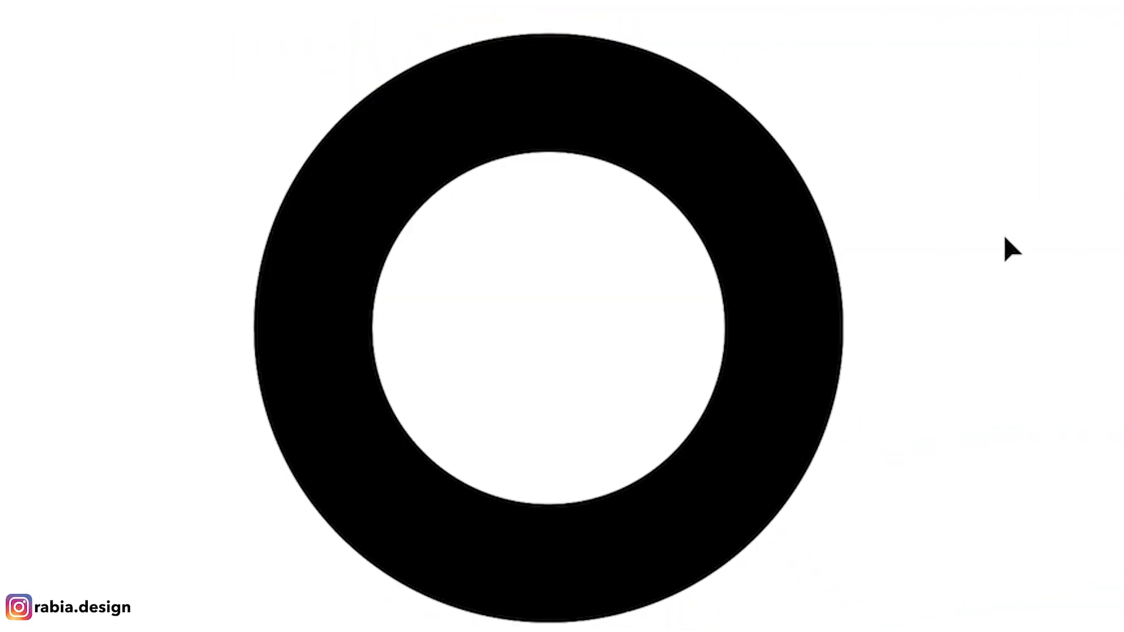
Pull the ring's upper-right and upper-left segments away to test the cuts, and undo both moves.
drag(765, 243, 1102, 217)
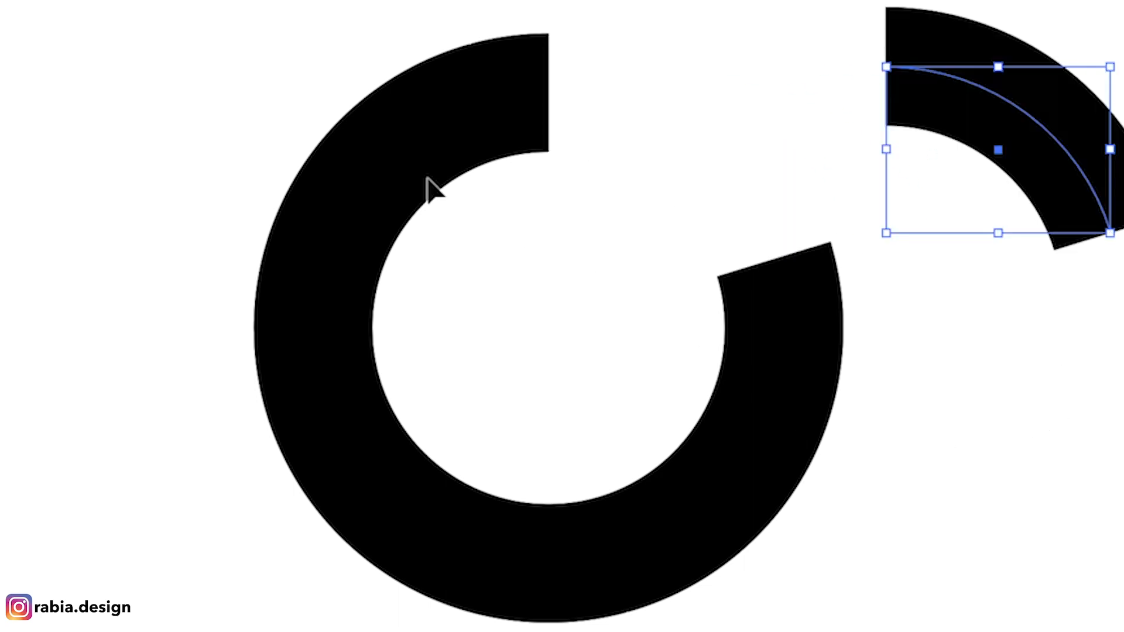
drag(414, 148, 187, 64)
key(ctrl+z)
key(ctrl+z)
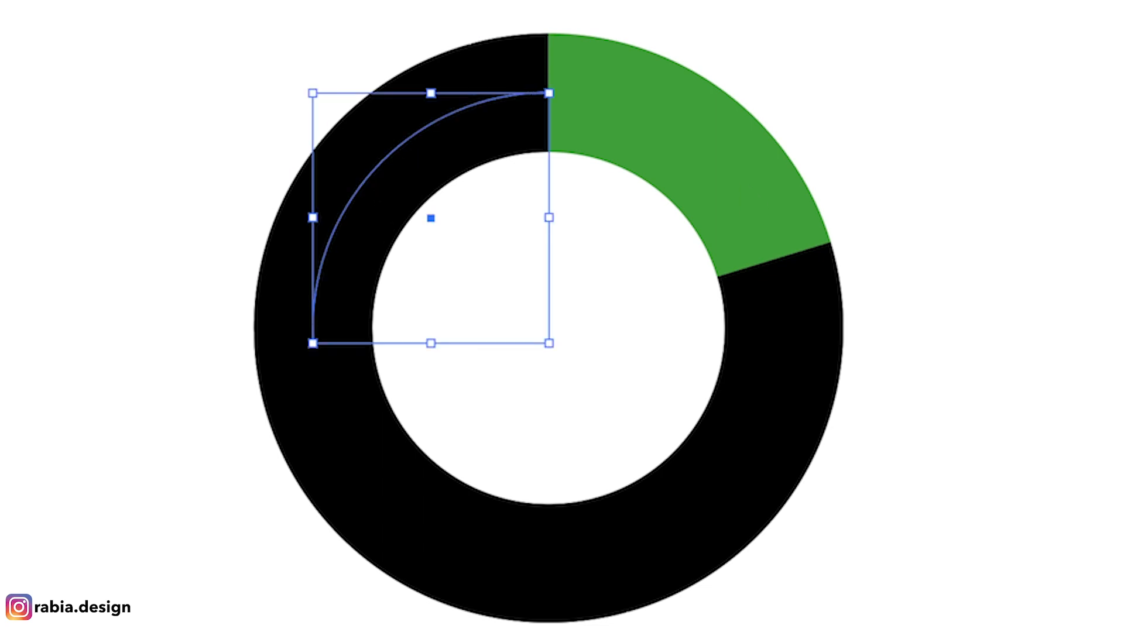
Color the ring segments from the library swatches: upper right green, upper left blue, lower left orange and lower right navy.
click(369, 483)
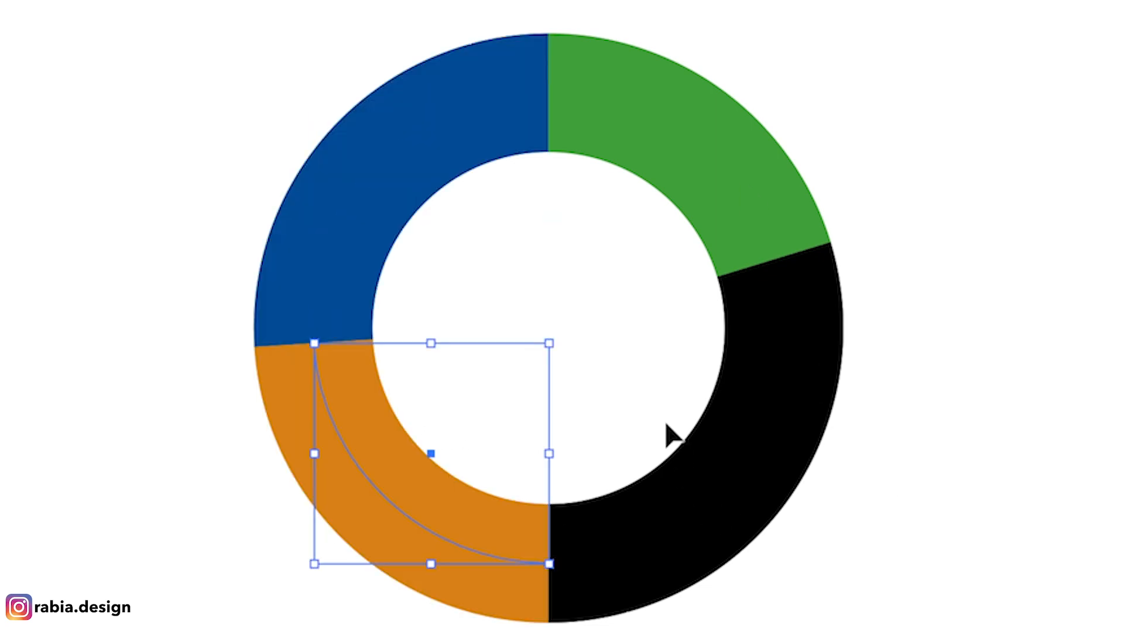
drag(777, 530, 778, 530)
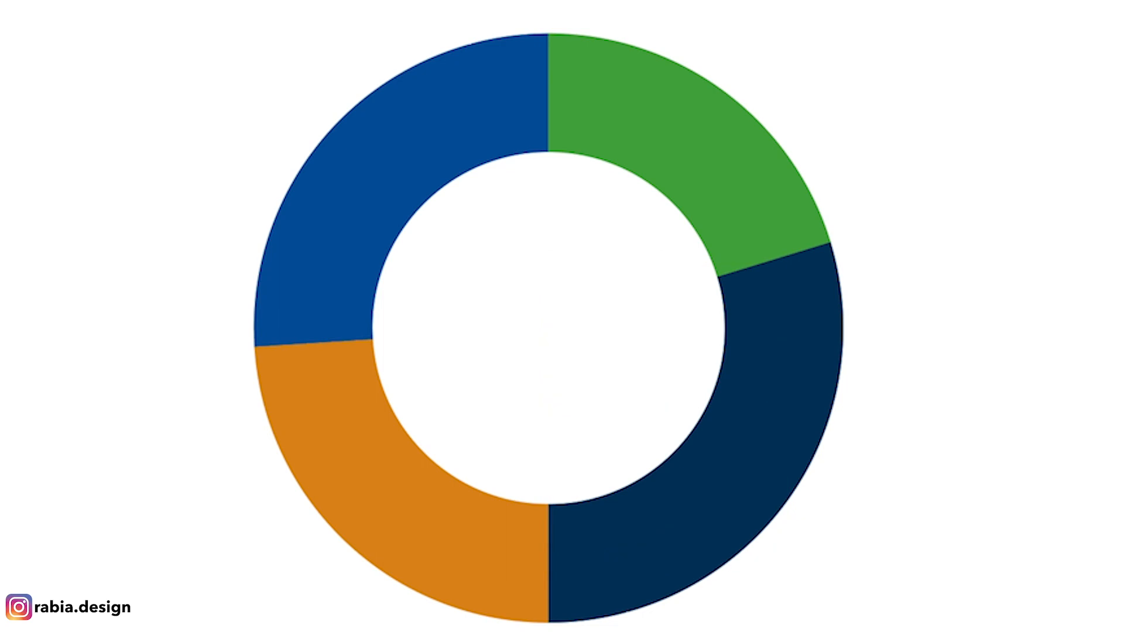
Reduce the stroke weight of all four ring segments to 5 pt and deselect them.
key(ctrl+a)
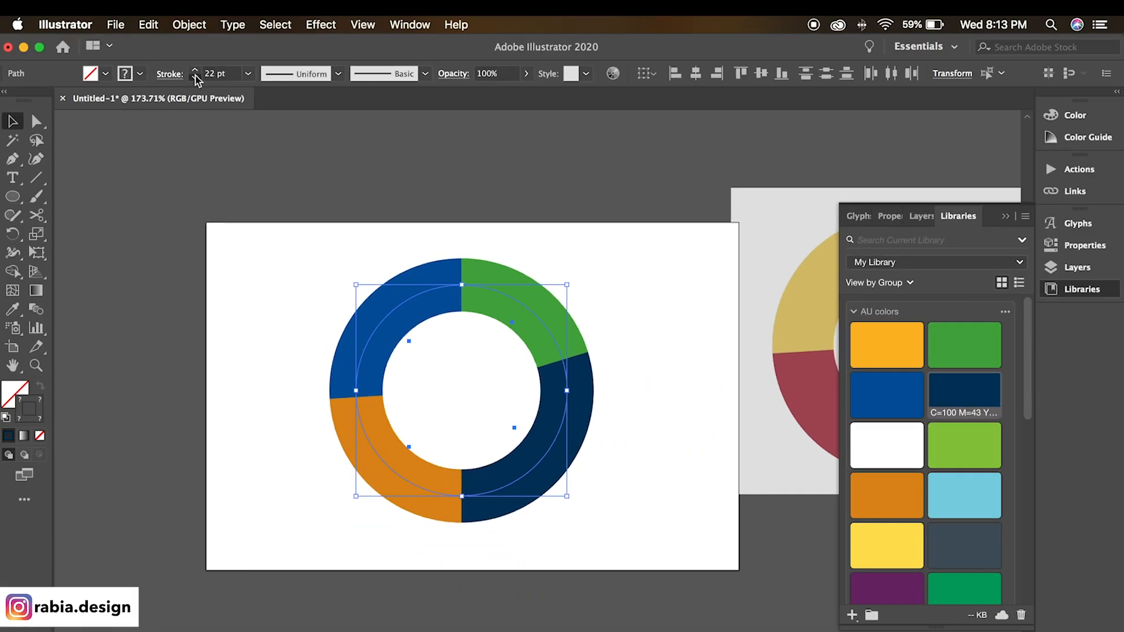
click(195, 77)
click(195, 77)
click(195, 77)
click(196, 78)
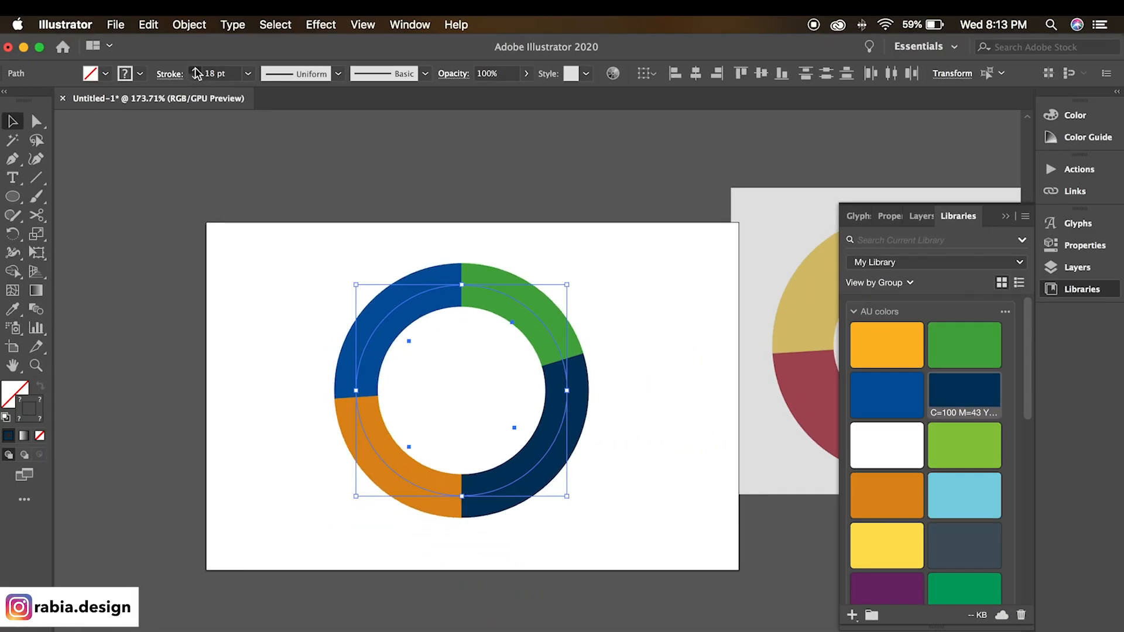
click(195, 69)
click(196, 70)
click(196, 70)
click(195, 77)
click(195, 77)
click(195, 77)
click(195, 78)
click(197, 78)
click(197, 78)
click(197, 78)
click(197, 78)
click(197, 78)
click(196, 78)
click(197, 78)
click(197, 78)
click(197, 79)
click(196, 78)
click(758, 617)
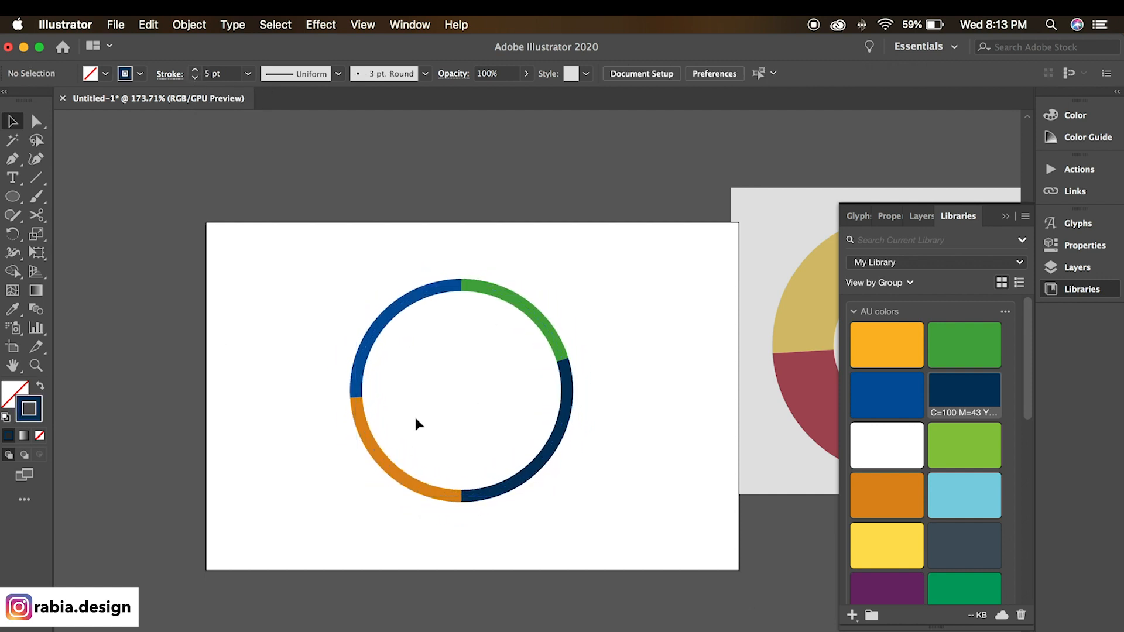
Select all four segments of the thin ring.
drag(269, 258, 579, 515)
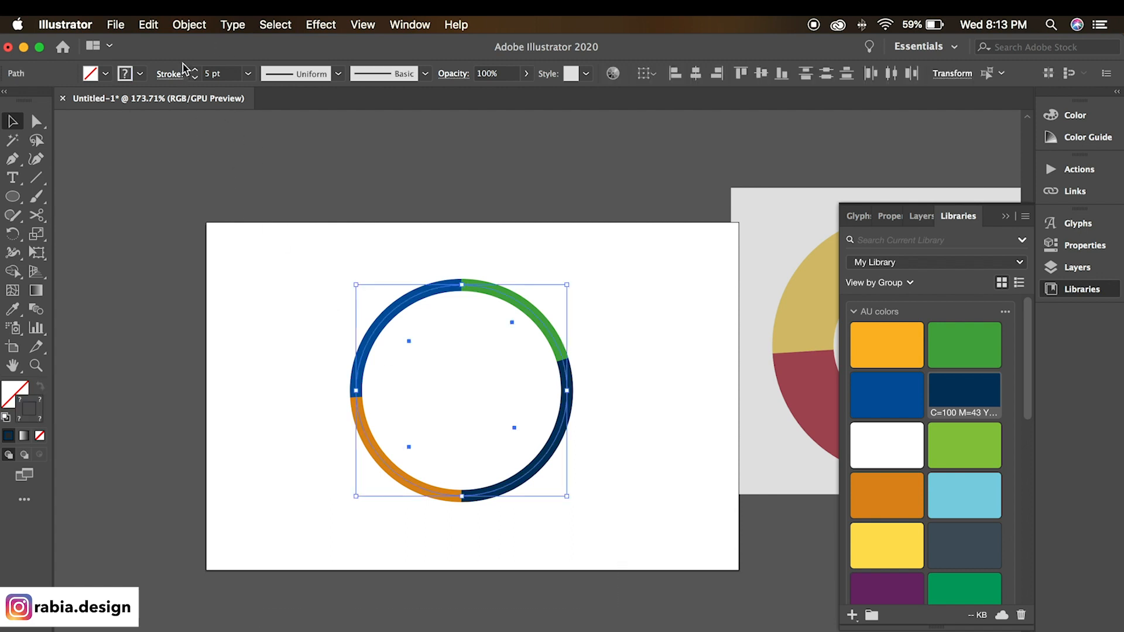